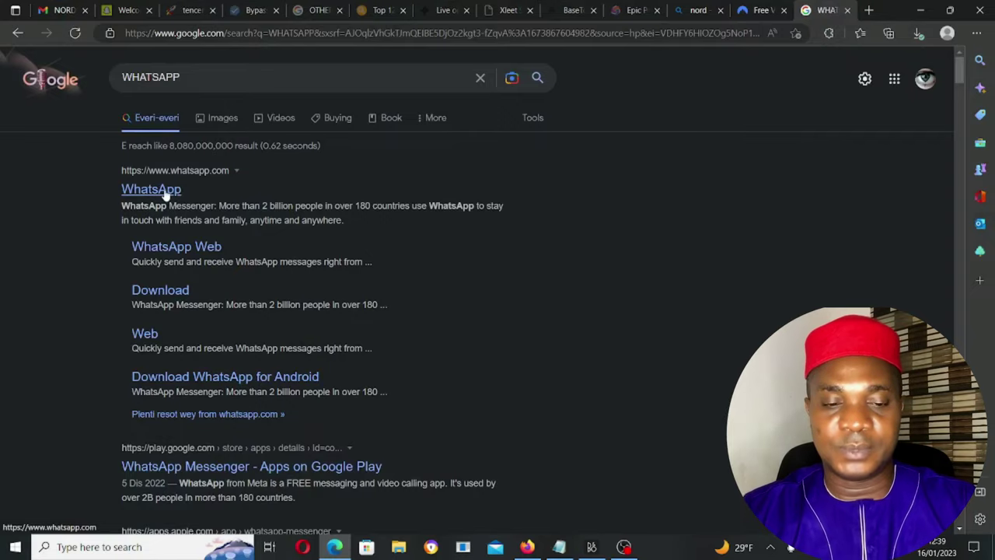
Step: Minimize the browser and launch ManyCam from its desktop shortcut
click(923, 10)
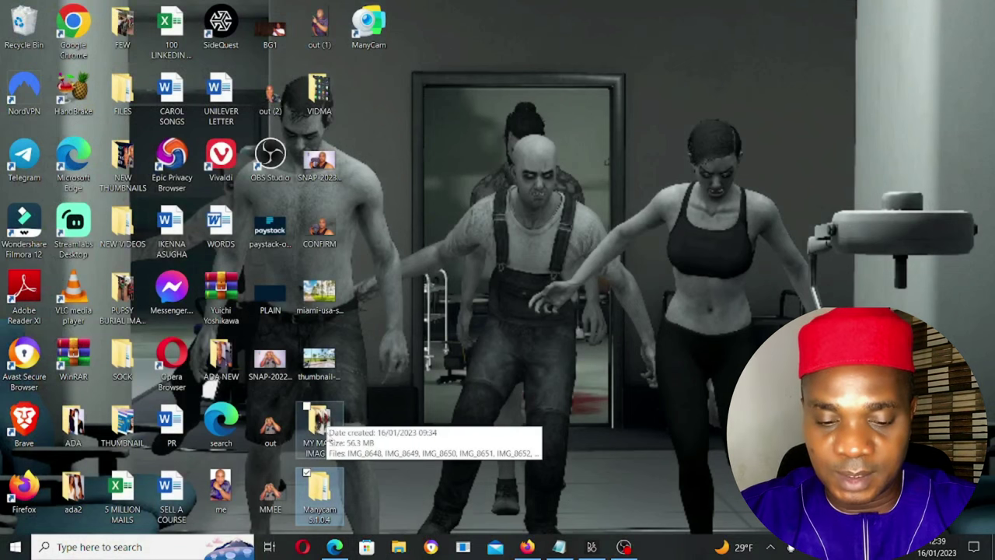
click(319, 488)
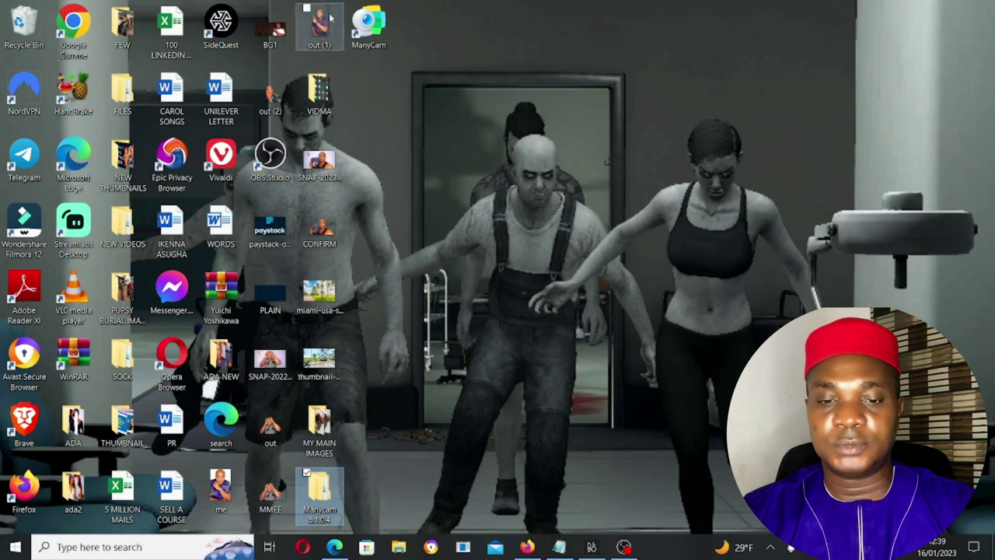
right_click(368, 23)
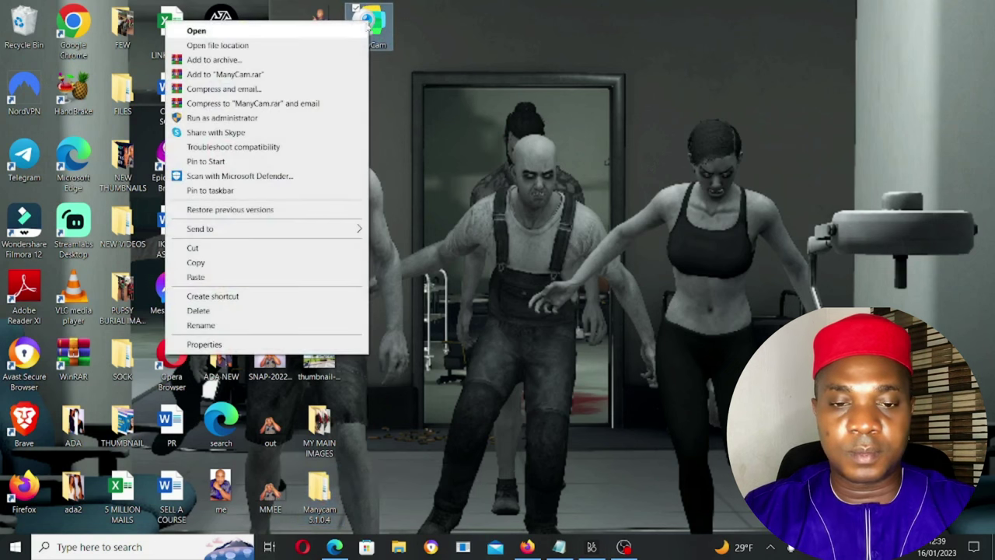
click(338, 31)
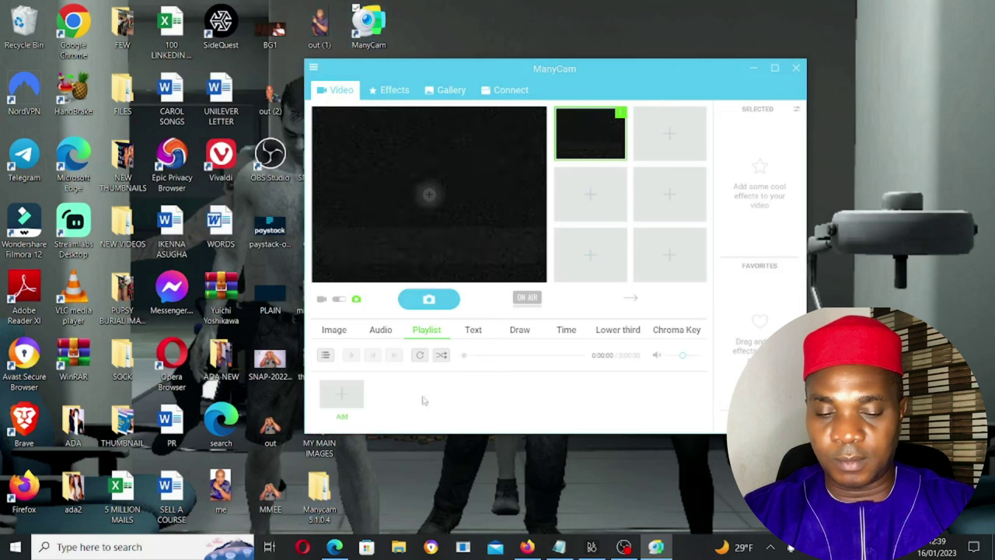
Step: Turn off the ManyCam logo overlay in the text settings and restore the window to its smaller size
click(474, 330)
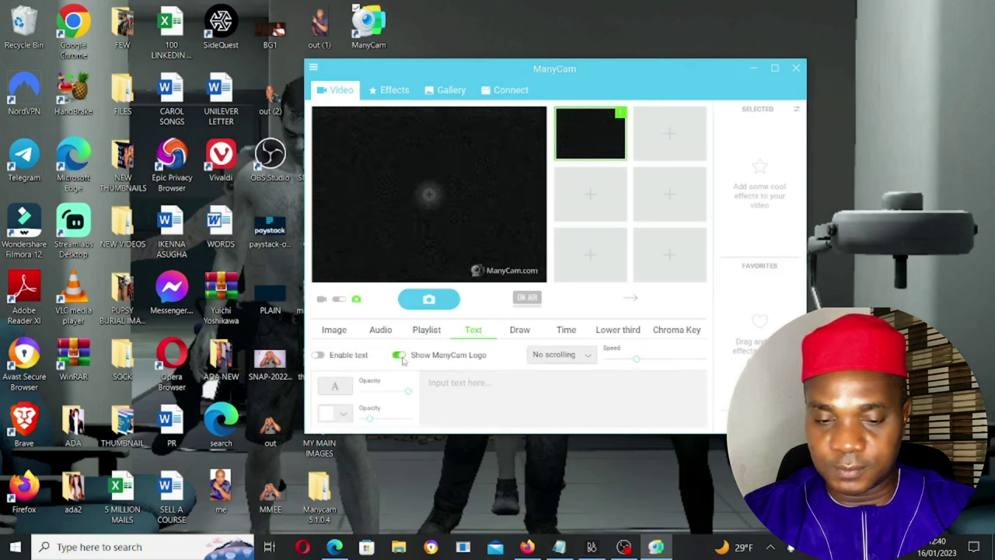
click(774, 68)
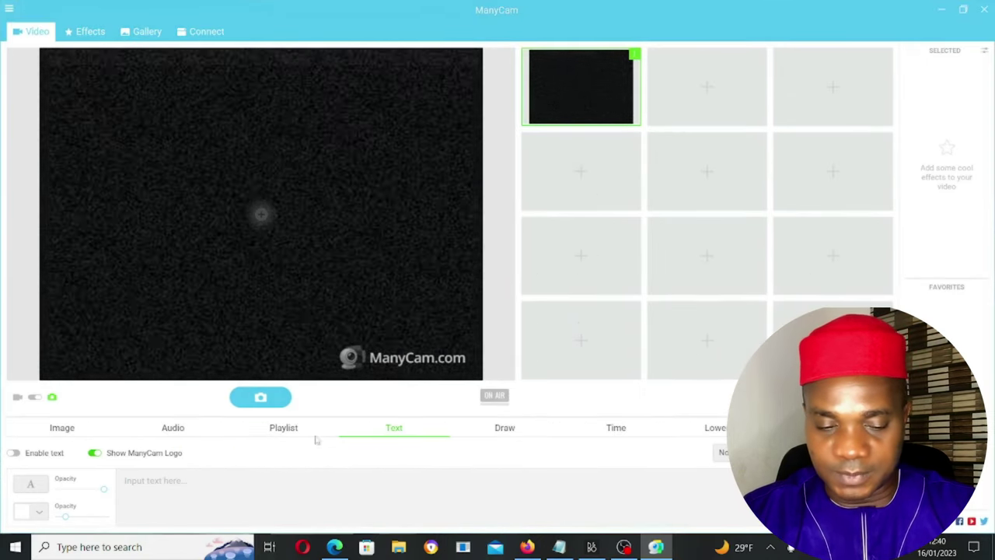
click(94, 453)
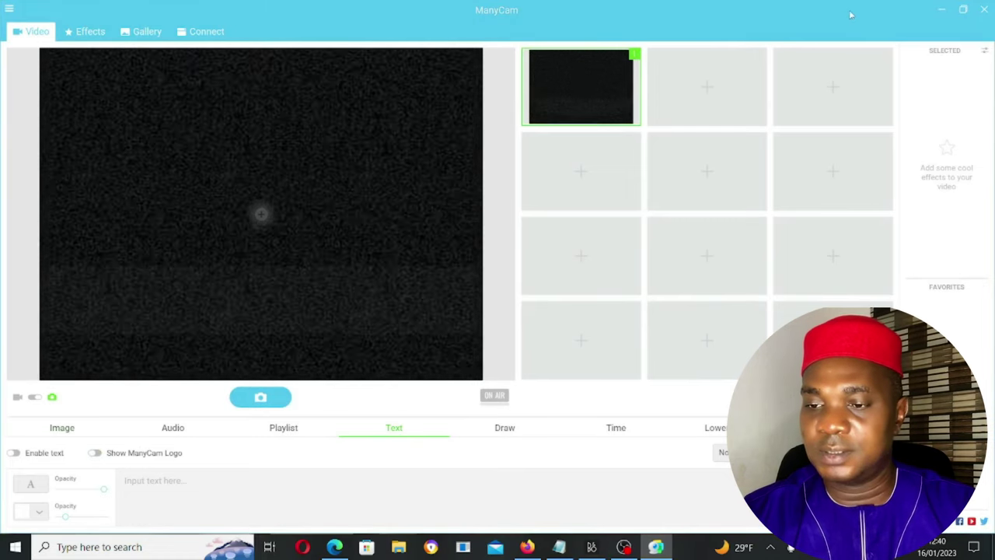
click(962, 10)
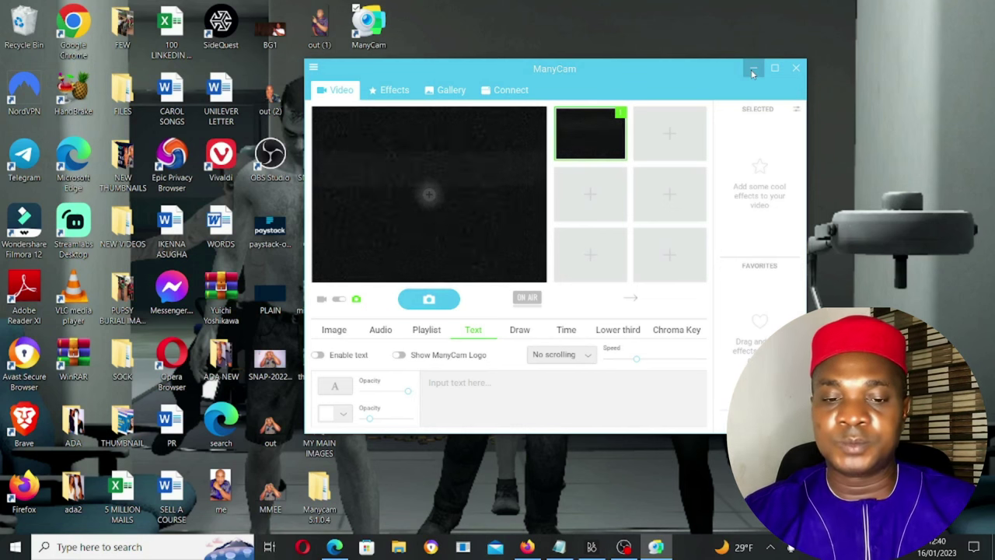
Step: Search Windows for WhatsApp and open the desktop app
click(76, 549)
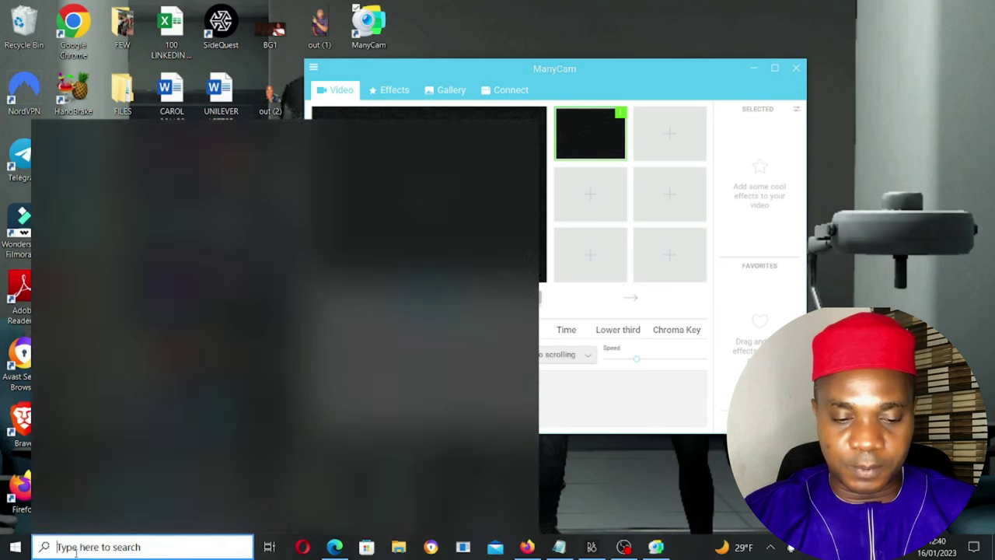
text(WHAT)
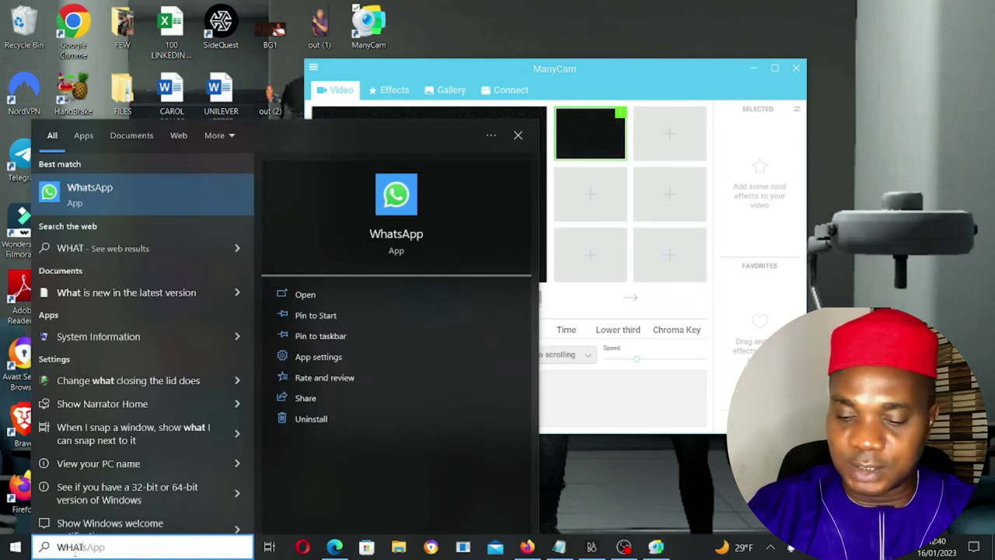
key(Return)
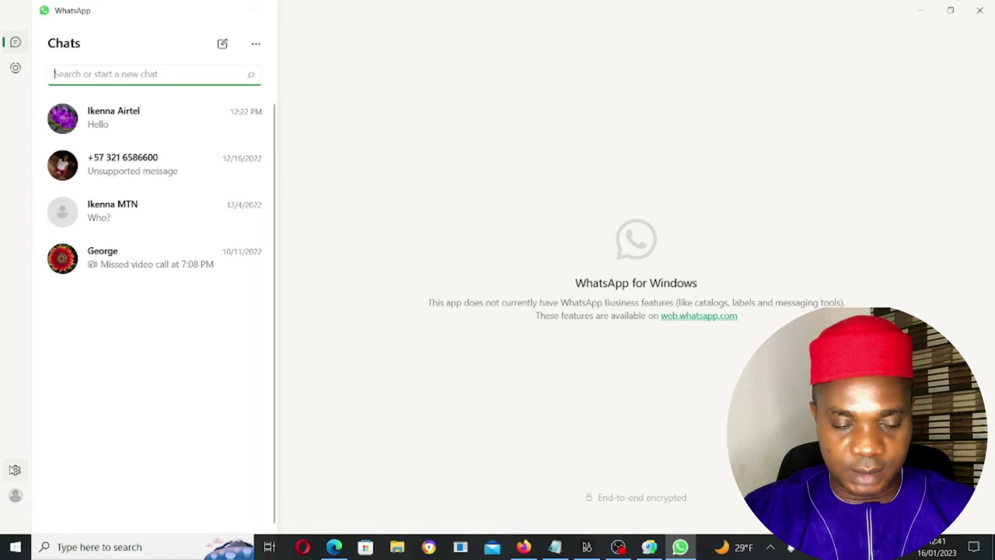
Step: Log out of the WhatsApp desktop account and start the setup for linking it with the phone again
click(15, 470)
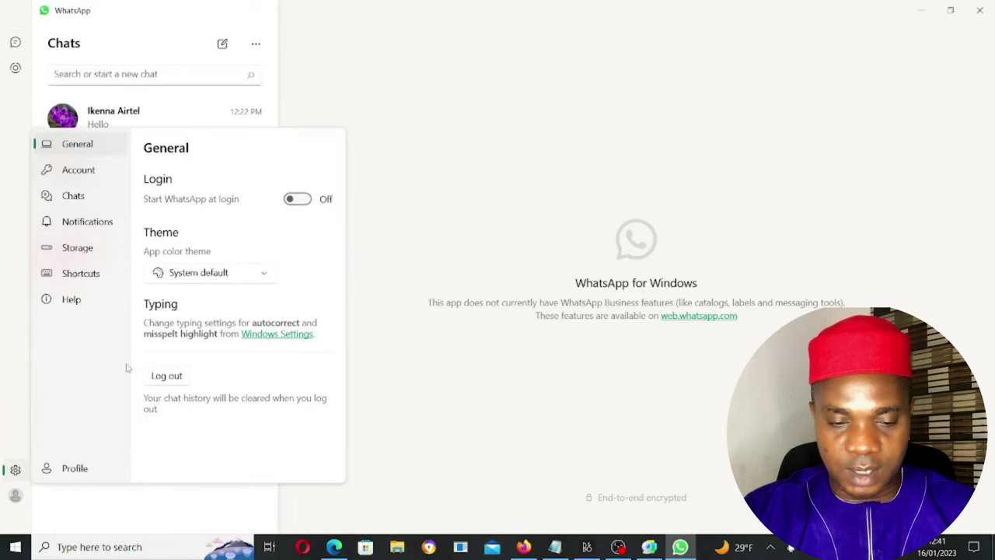
click(160, 376)
click(440, 302)
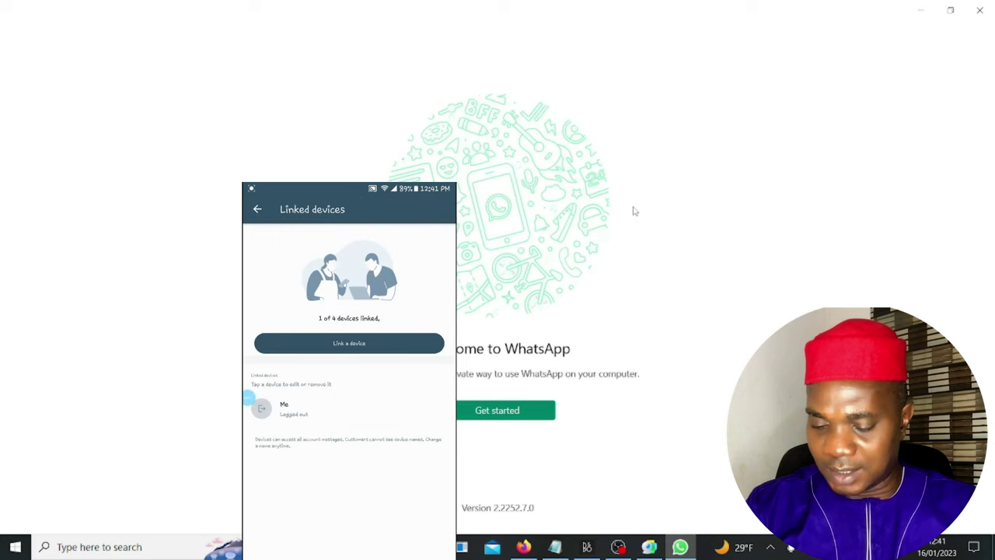
click(488, 409)
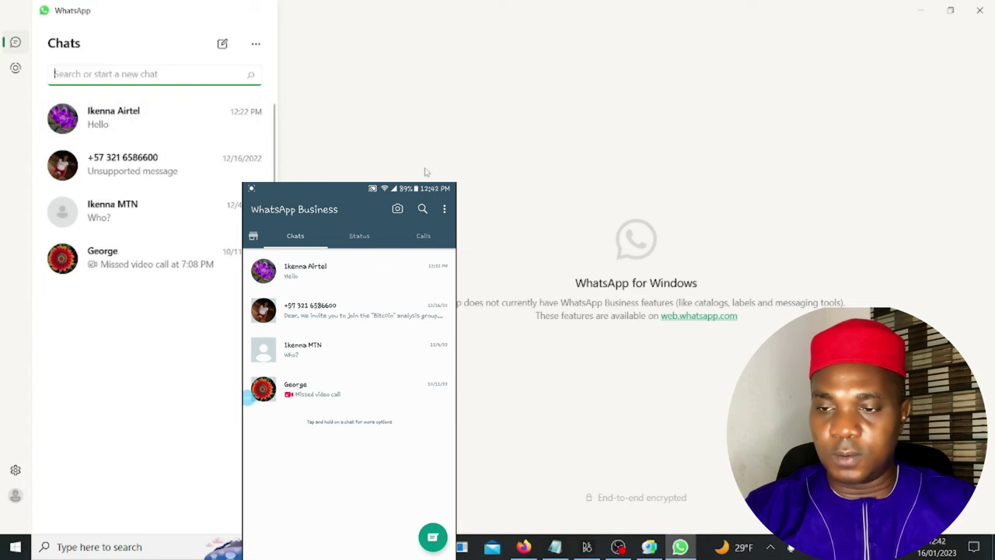
Step: Restore WhatsApp to a smaller window and arrange the WhatsApp and ManyCam windows so both can be seen
click(950, 10)
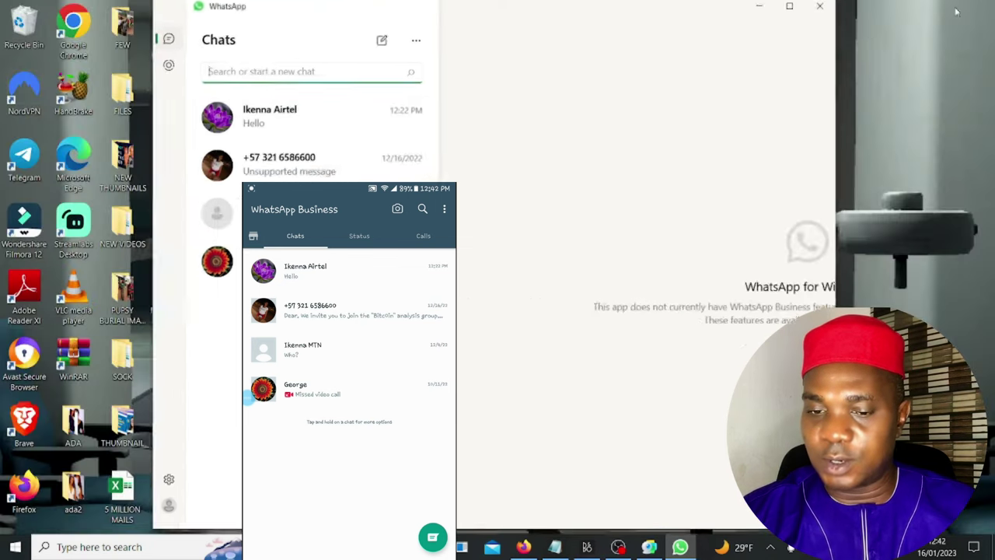
drag(522, 27, 358, 38)
click(694, 72)
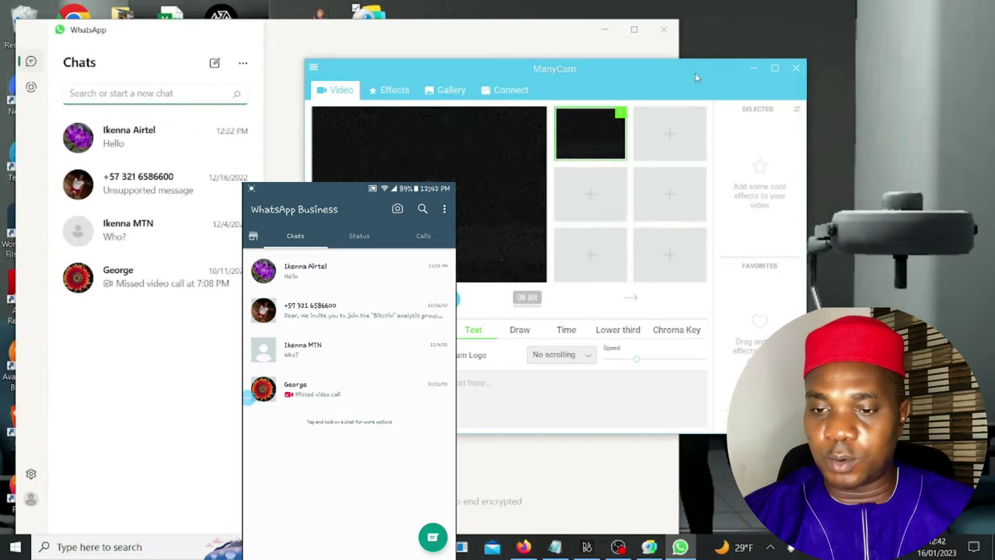
drag(588, 75, 730, 101)
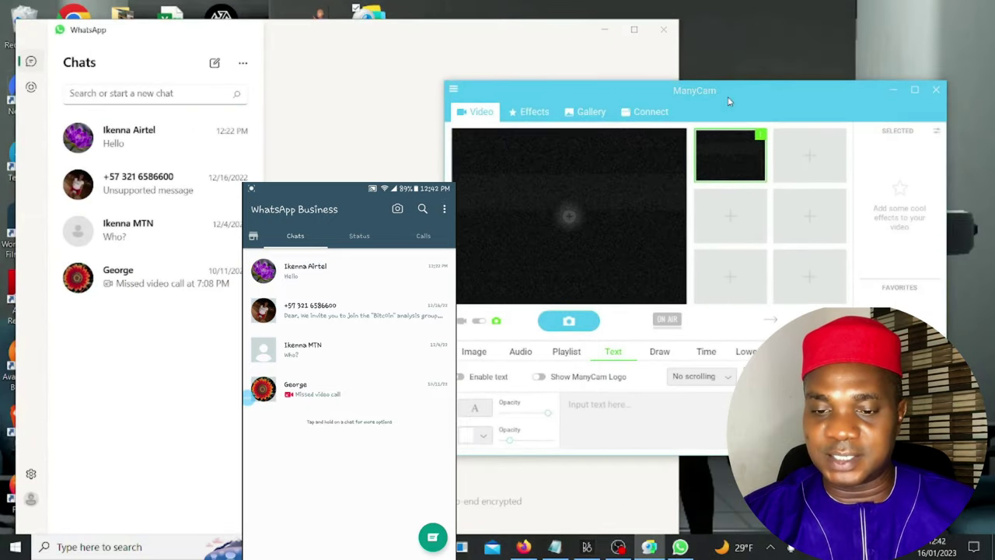
Step: Load the video file INSTALL FREE AND PAID APP IN SIDEQUEST as the media source of ManyCam's first video slot
right_click(730, 155)
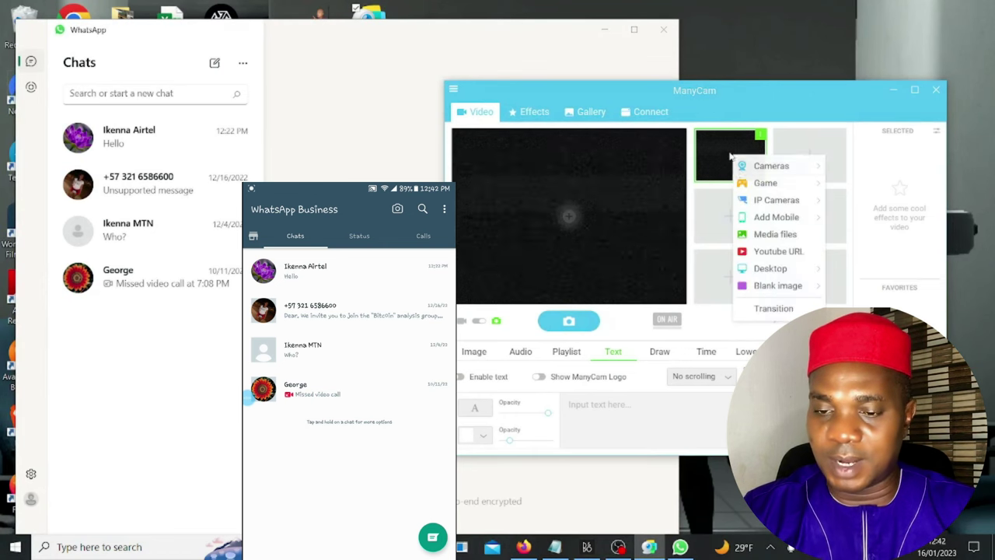
click(770, 236)
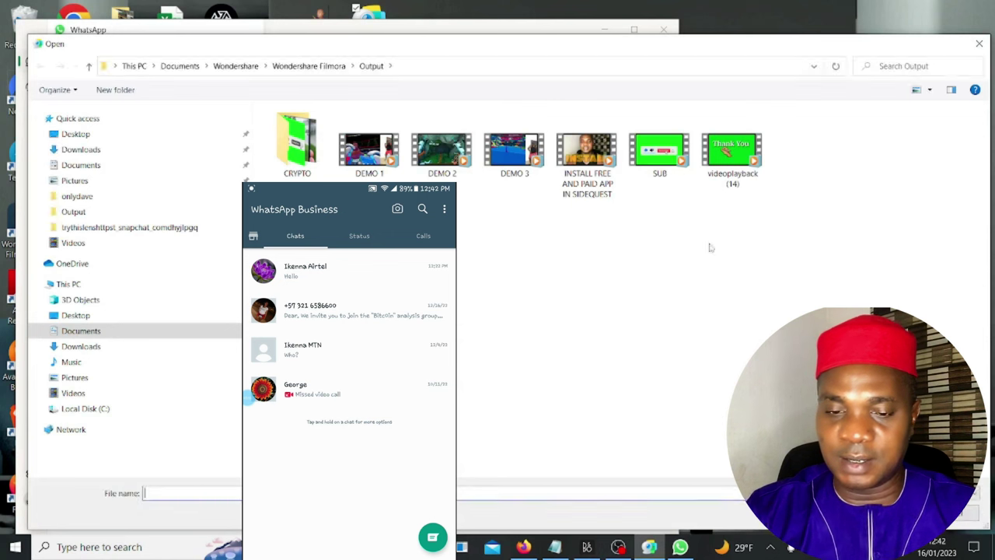
double_click(593, 152)
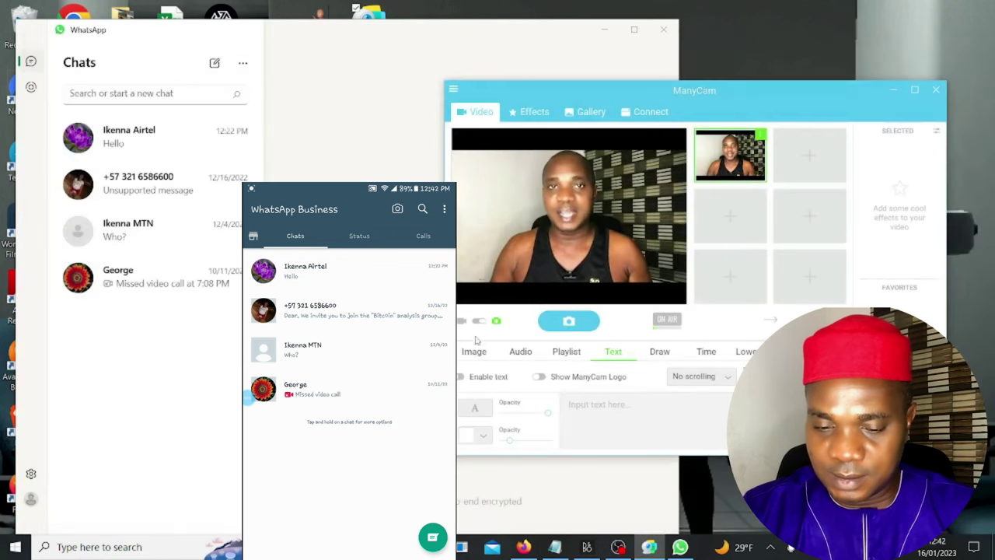
Step: Rewind the loaded video to its start in the ManyCam playlist and pause it there
click(566, 352)
click(491, 377)
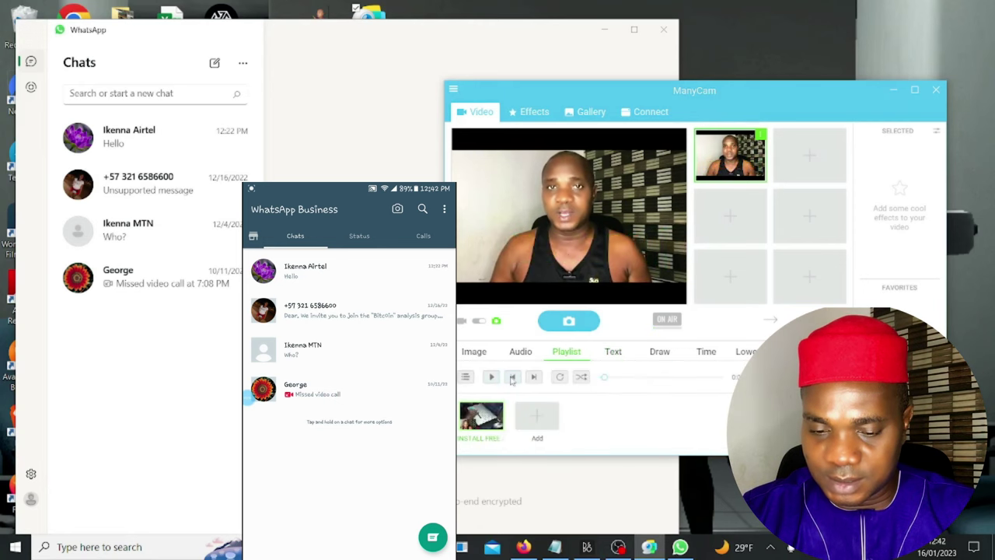
click(512, 377)
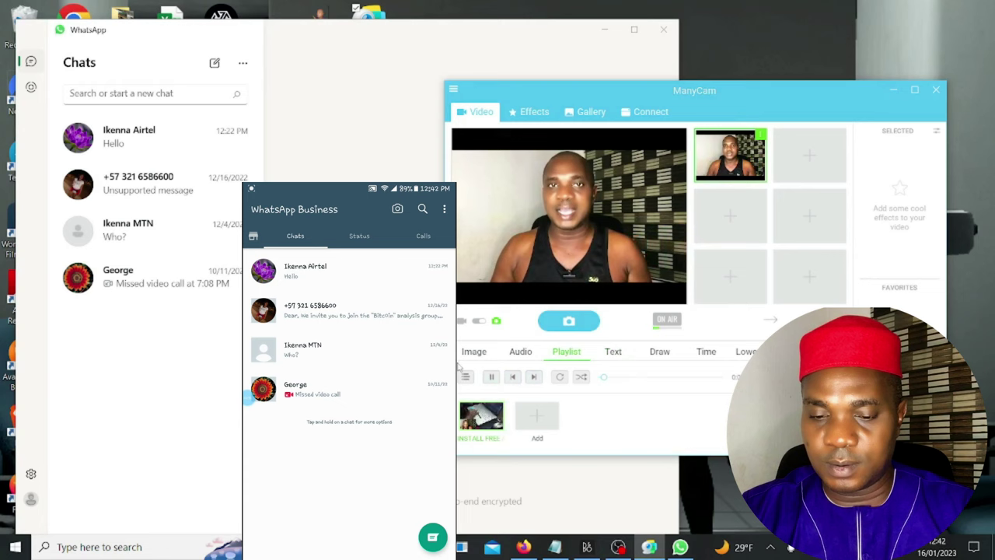
click(493, 381)
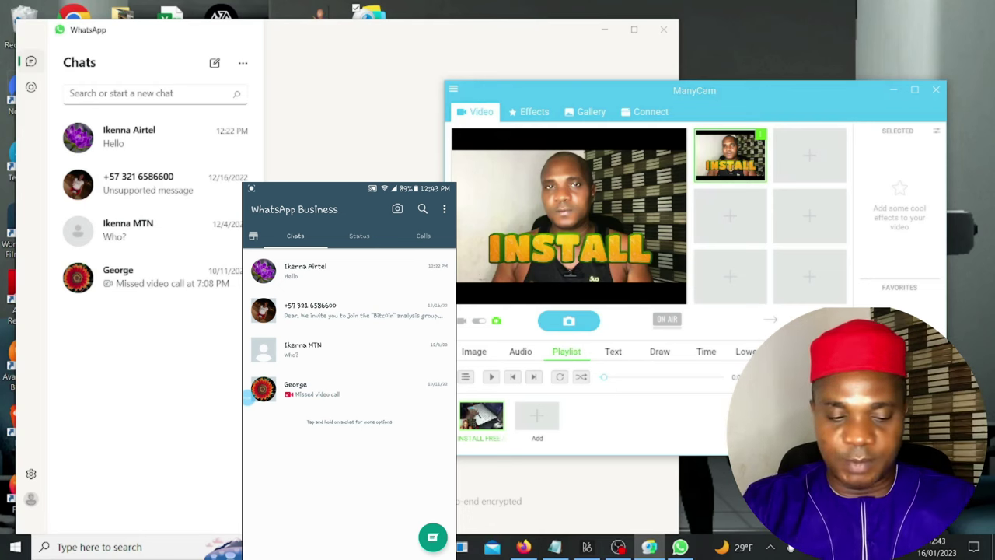
Step: Send the message "Hi" to the first contact in the phone's WhatsApp Business chat list
click(369, 273)
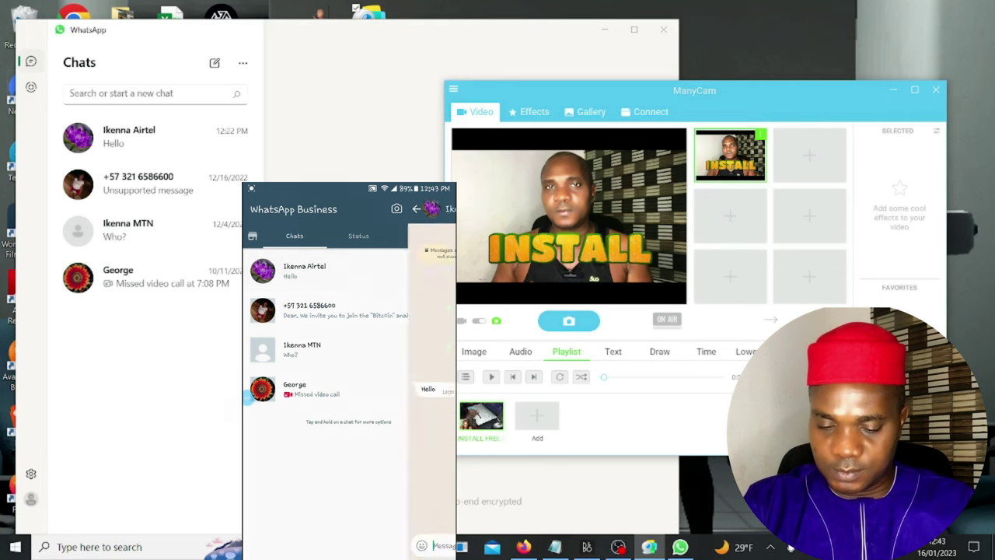
click(326, 545)
text(Hi)
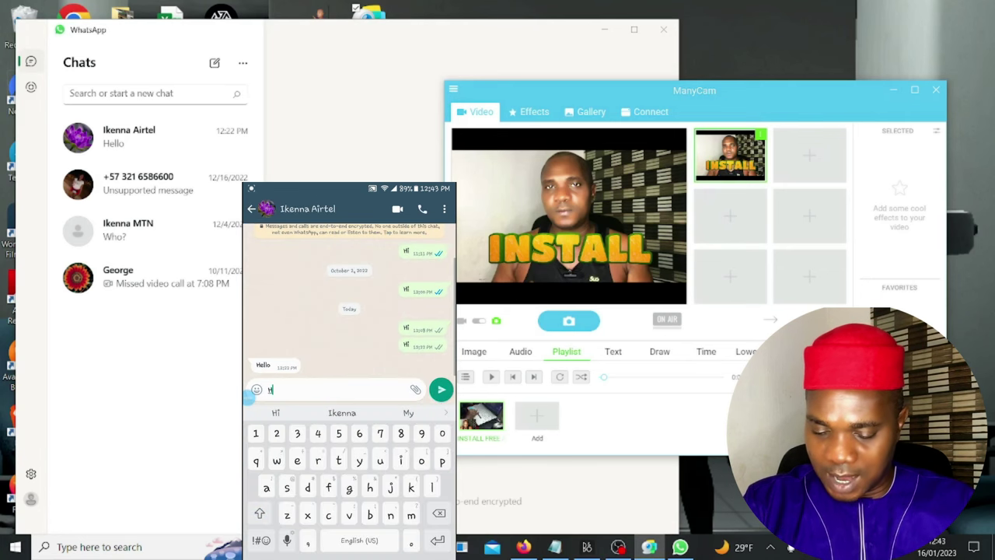
click(444, 389)
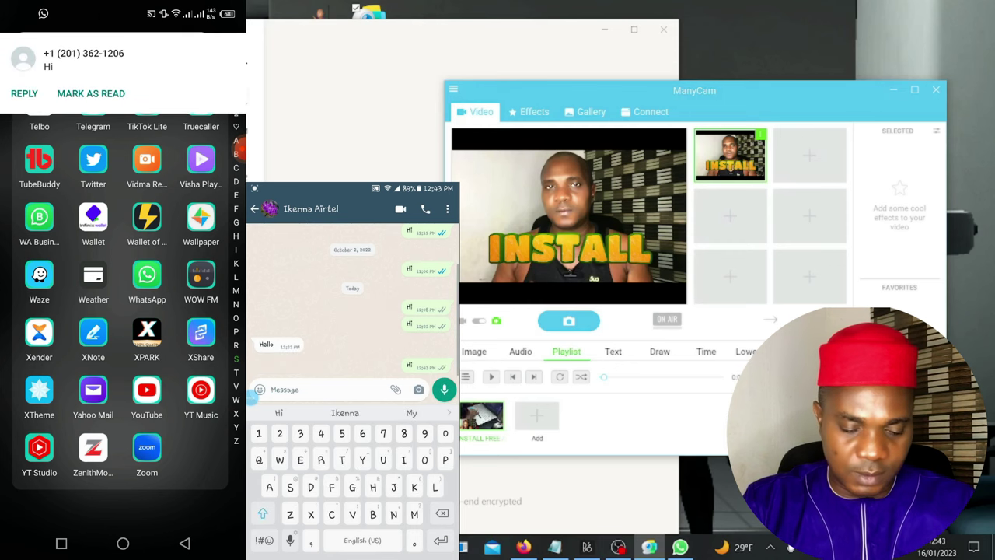
Step: Open the incoming WhatsApp message on the second phone and reply "Hello"
click(77, 58)
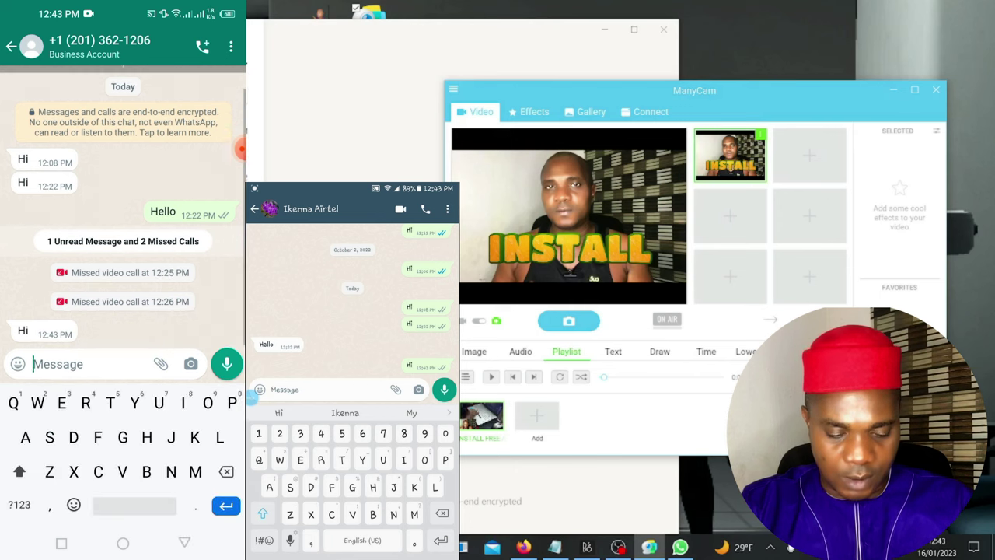
text(Hel)
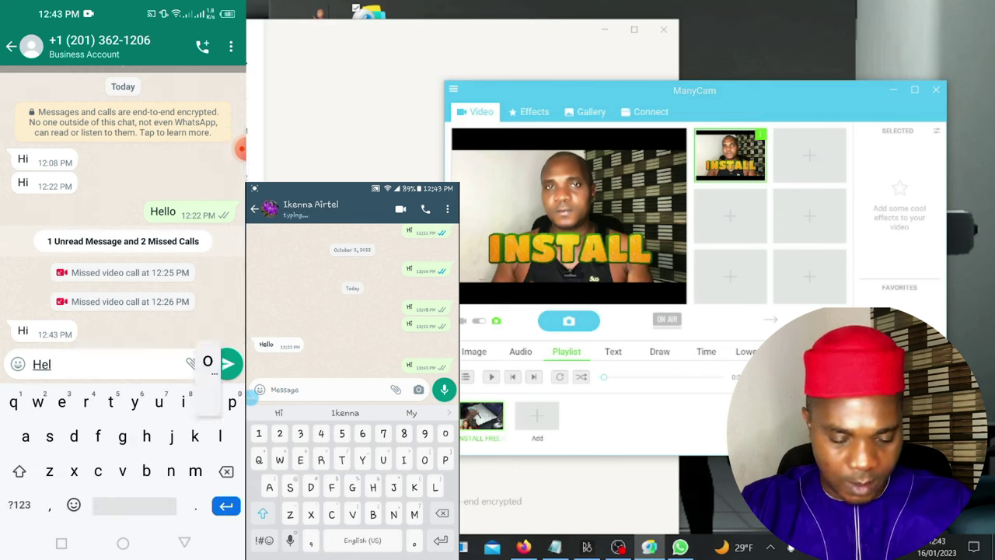
text(lo)
click(227, 364)
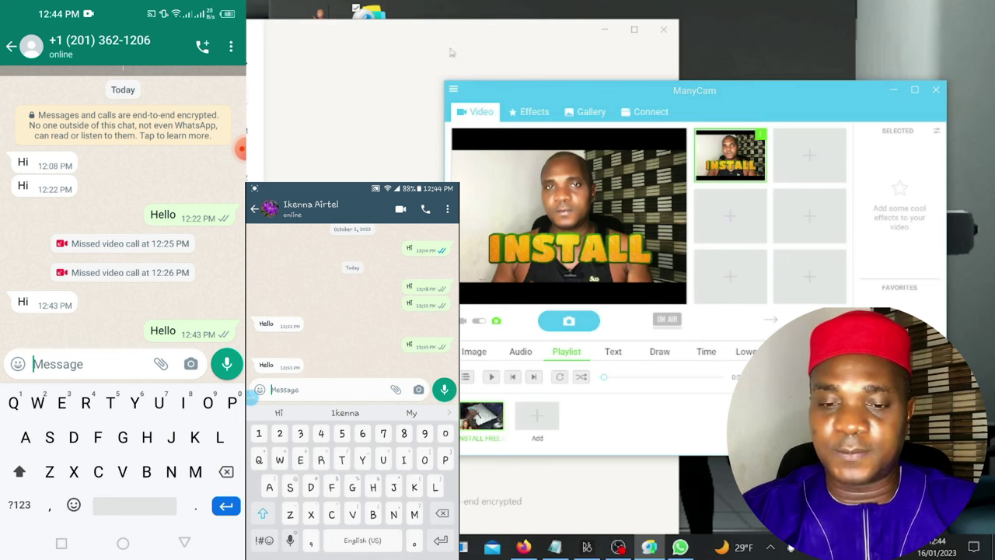
Step: Maximize WhatsApp on the computer, open the first contact's chat and start a video call
click(634, 31)
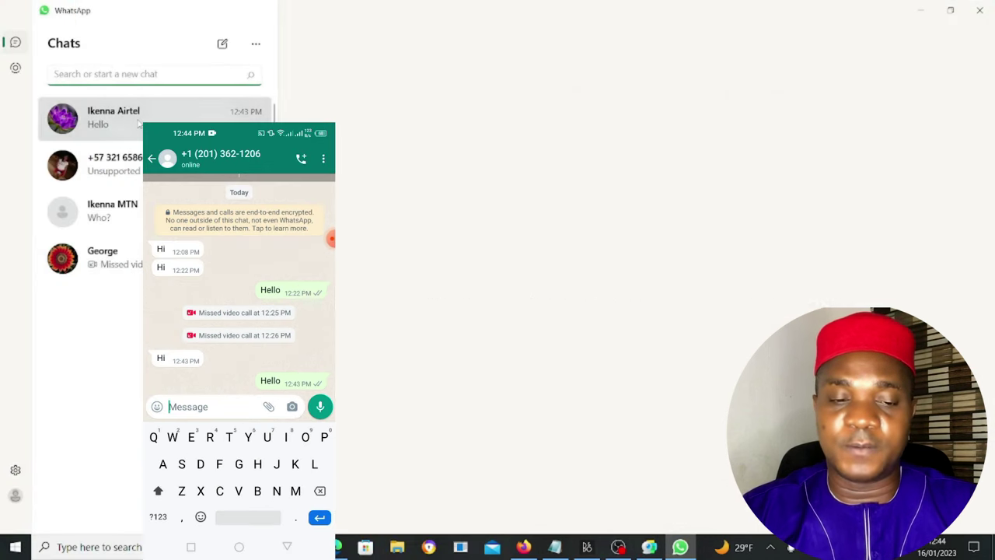
click(139, 124)
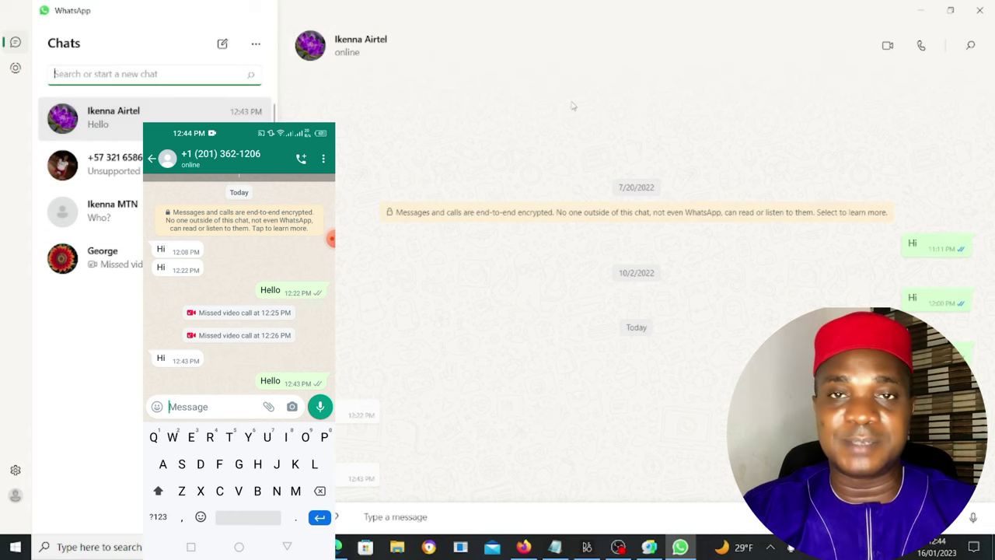
click(887, 47)
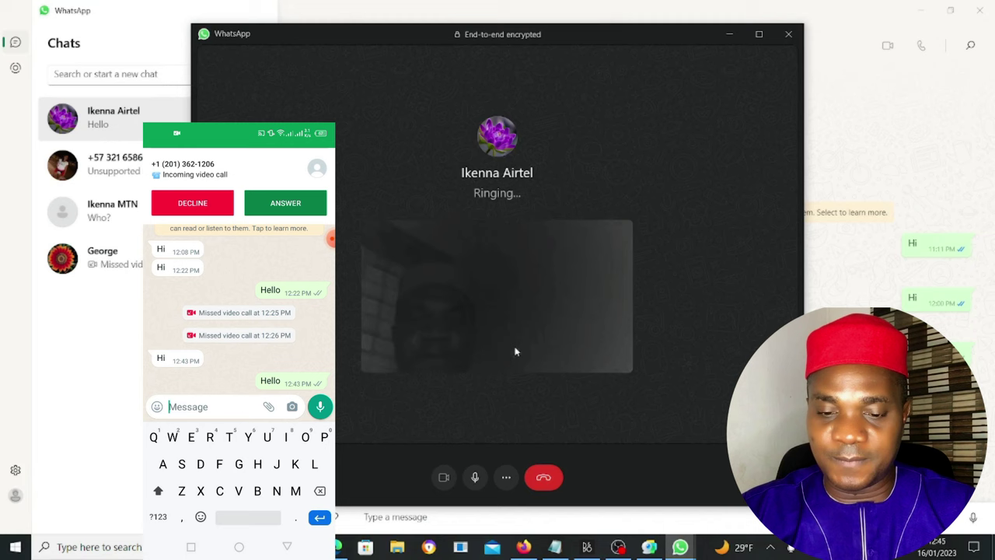
Step: Set the call's camera to ManyCam Virtual Webcam and its microphone to ManyCam Virtual Microphone
click(505, 478)
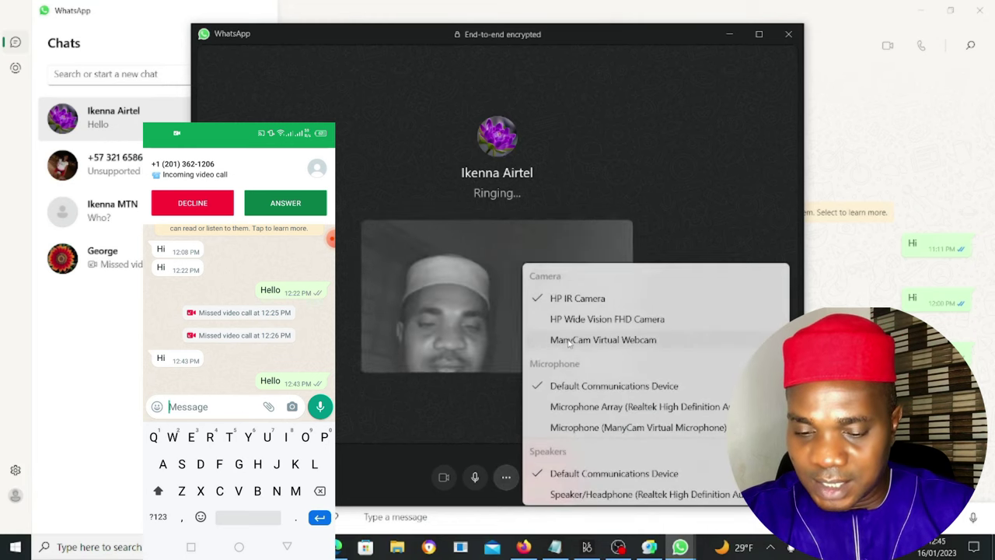
click(568, 342)
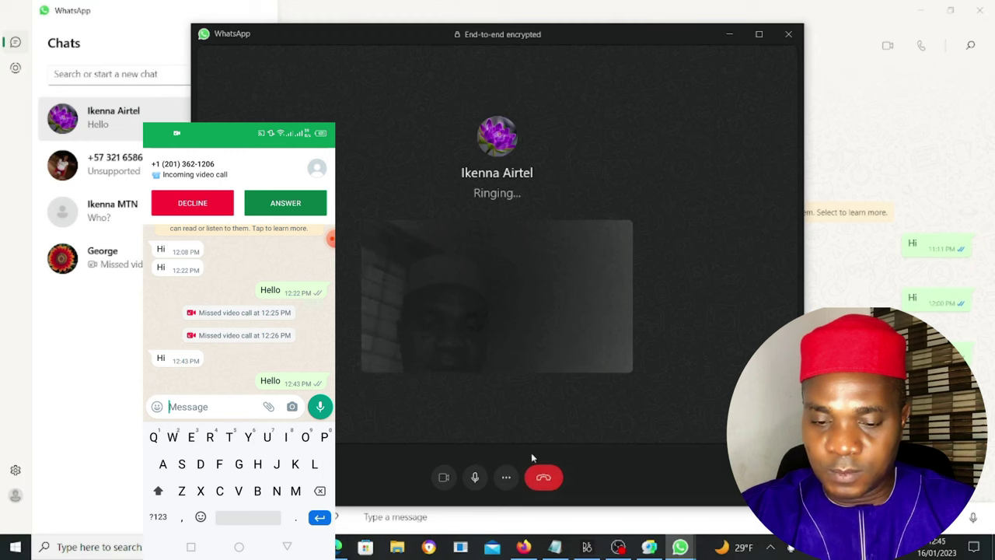
click(506, 477)
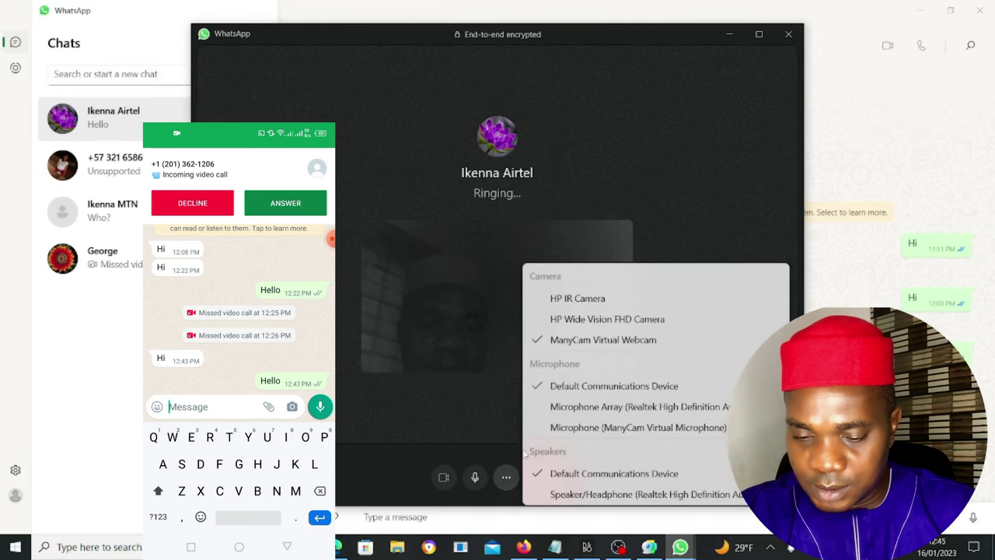
click(586, 427)
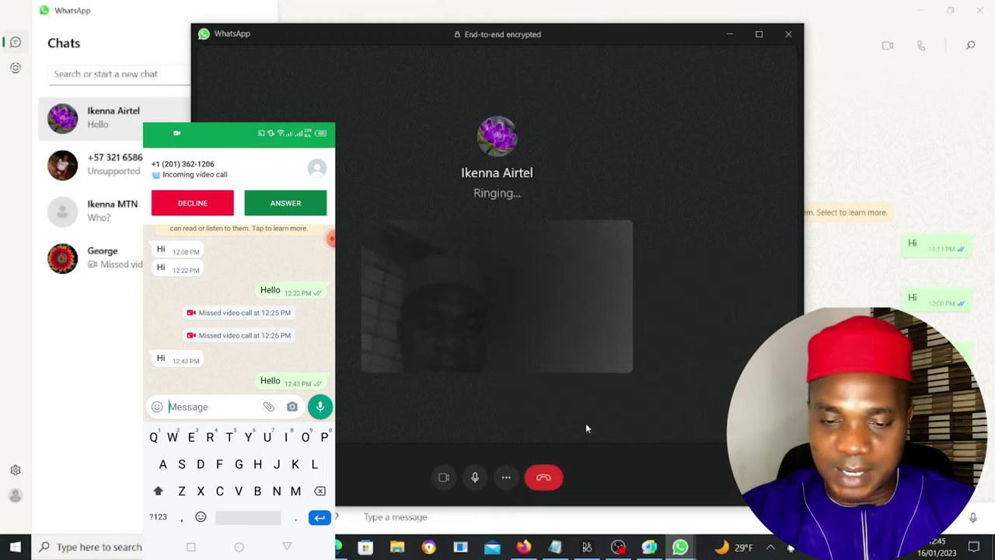
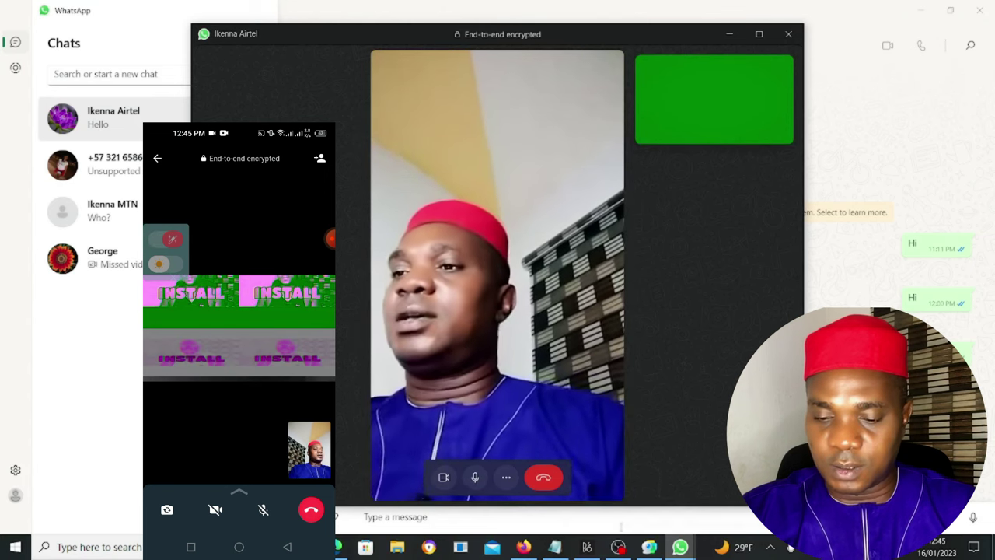
Step: Switch to ManyCam, pause and resume its stream, and play the playlist video briefly before pausing it
click(648, 548)
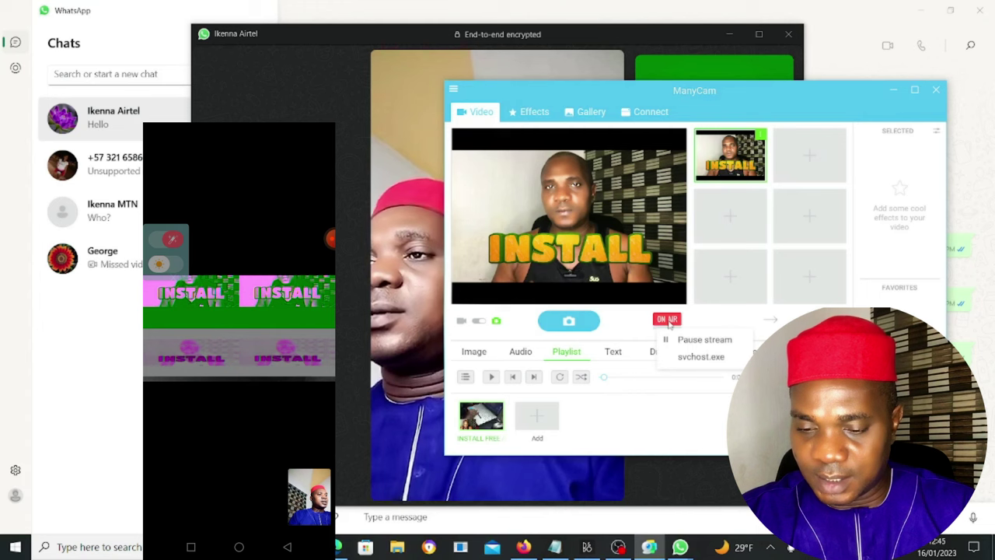
click(667, 340)
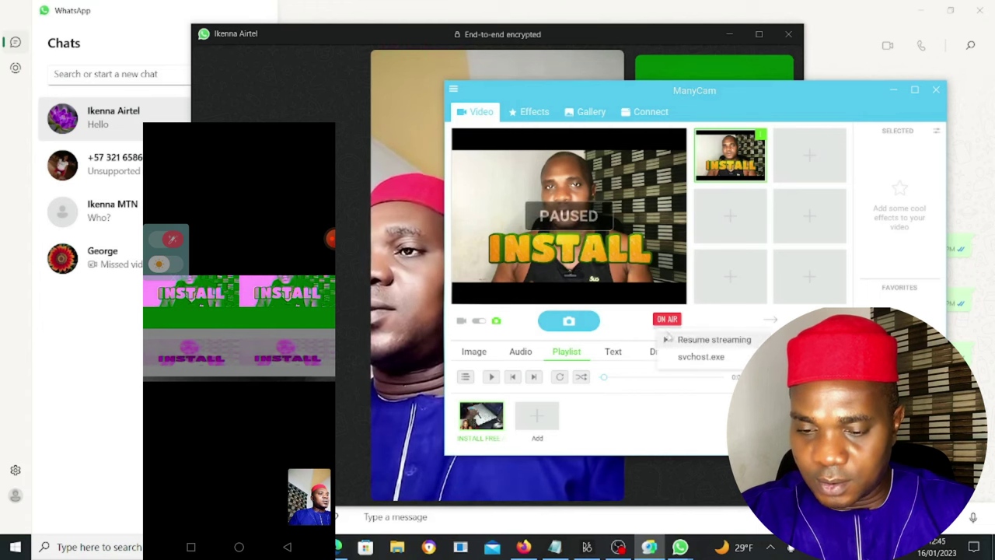
click(667, 340)
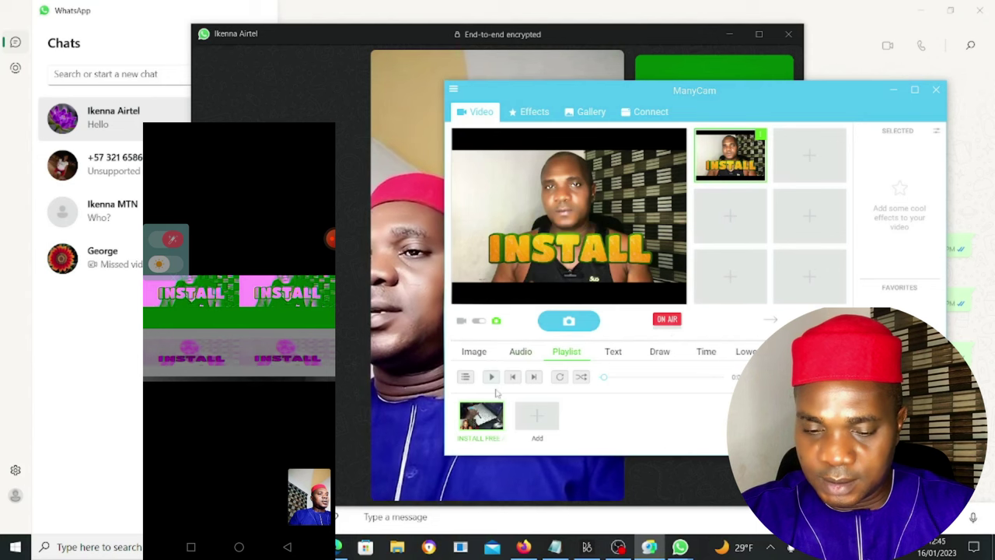
click(491, 377)
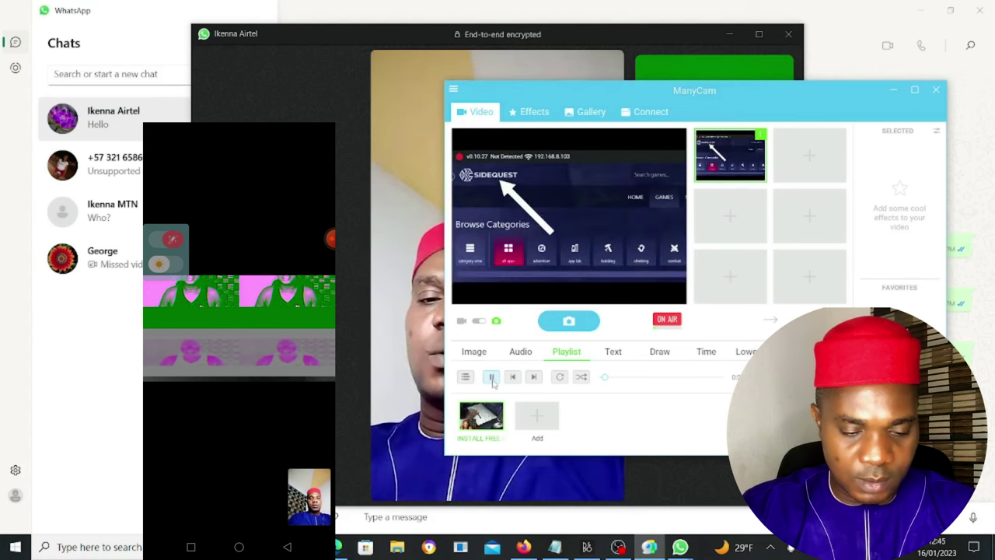
click(492, 377)
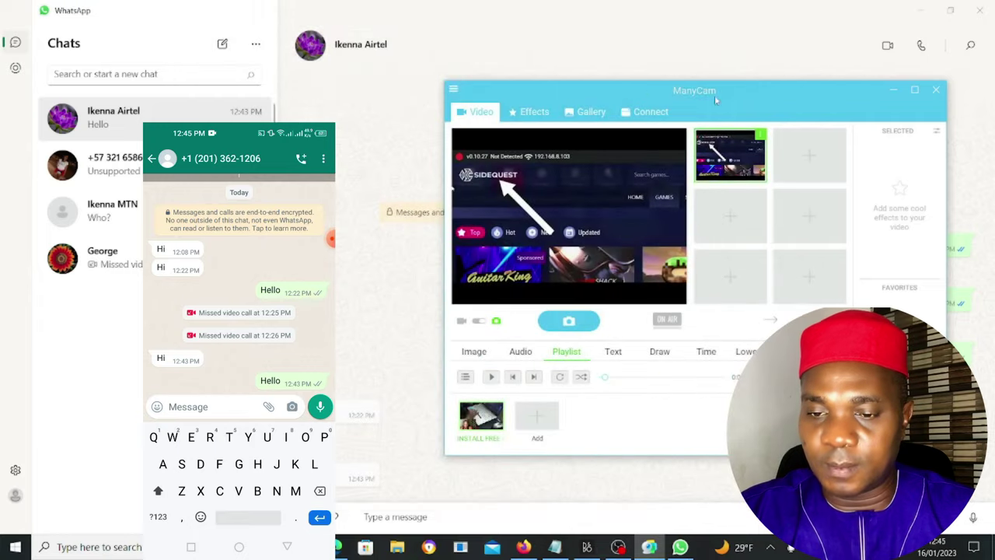
Step: Start a new WhatsApp video call to the same contact and show the call's camera, microphone and speaker options
click(887, 47)
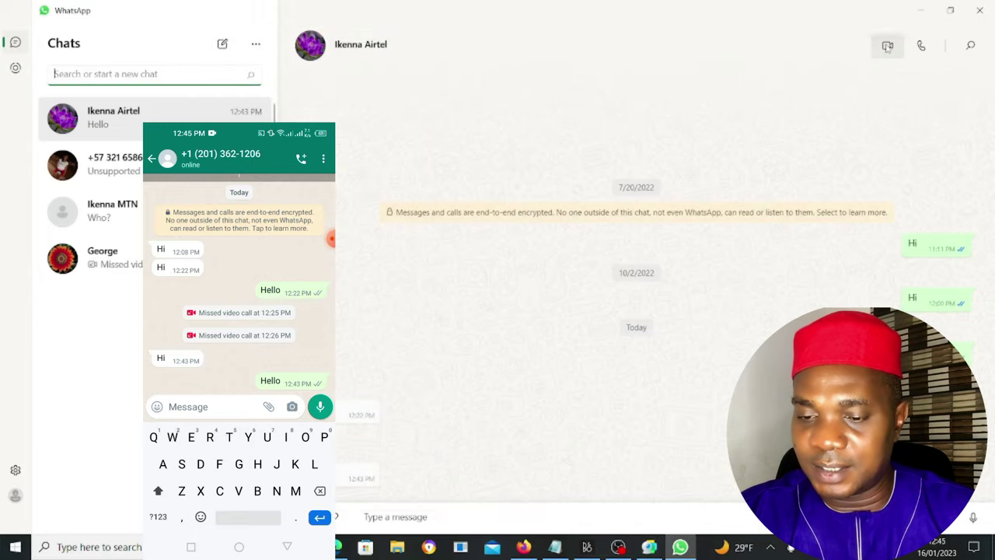
click(887, 47)
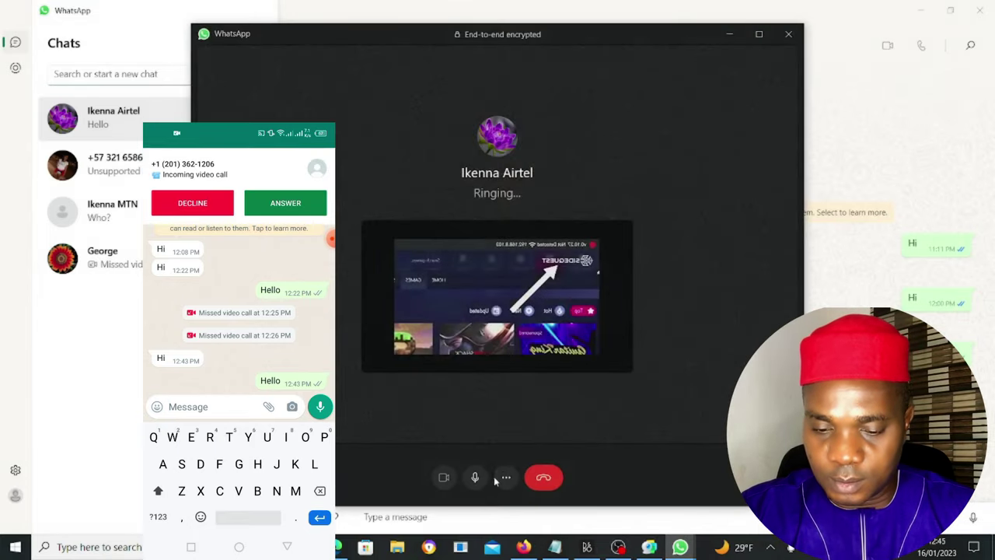
click(506, 478)
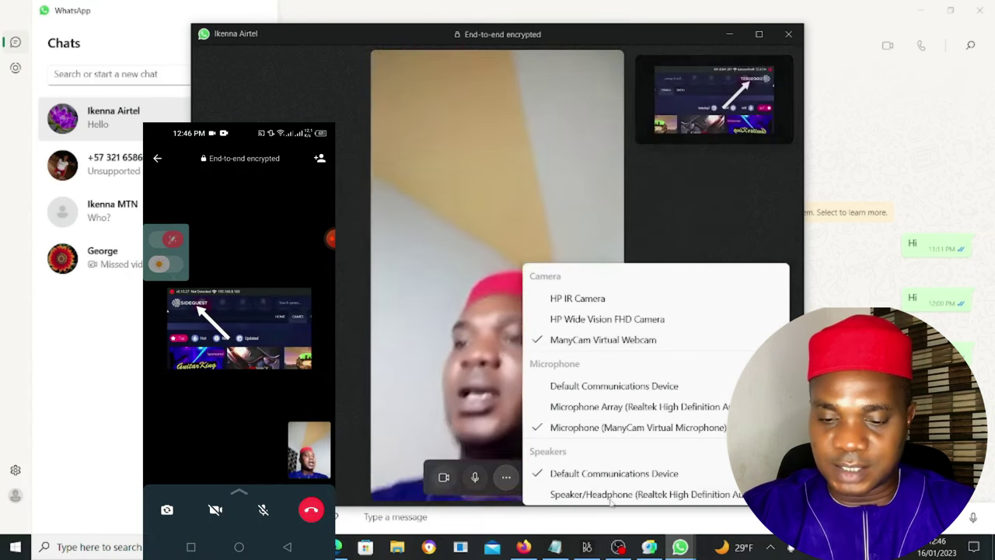
Step: Switch to ManyCam and play the playlist video into the call, pausing and resuming it, and replay it from the start before pausing
click(650, 548)
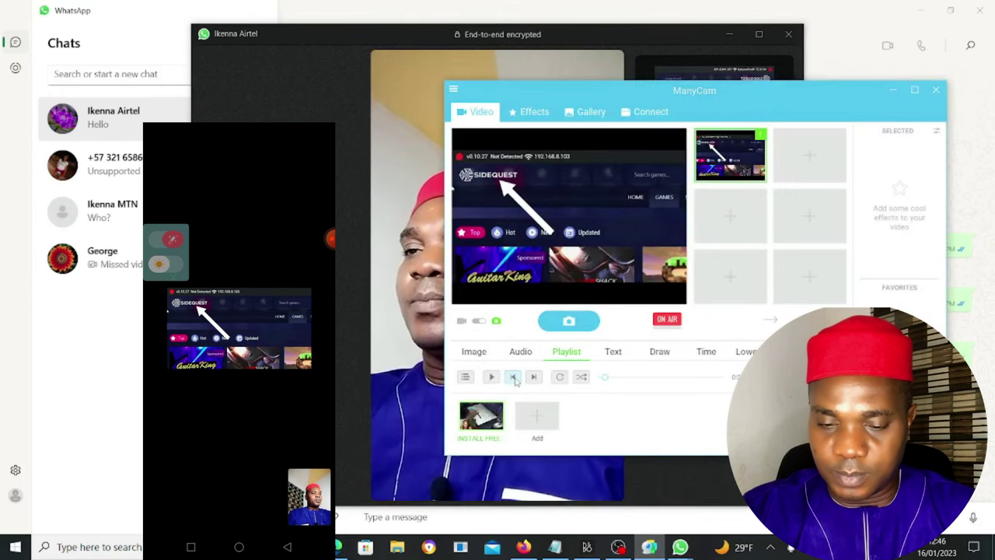
click(513, 377)
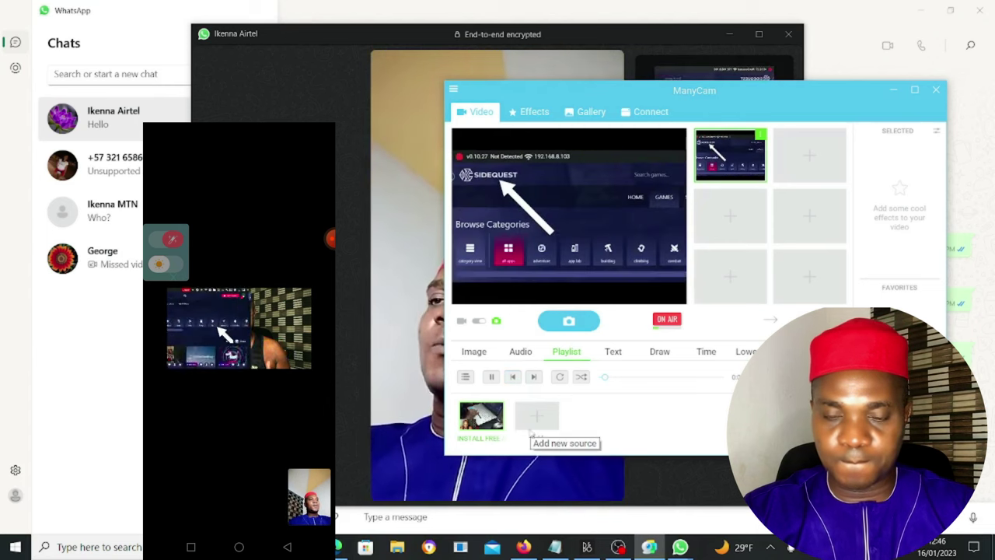
click(491, 377)
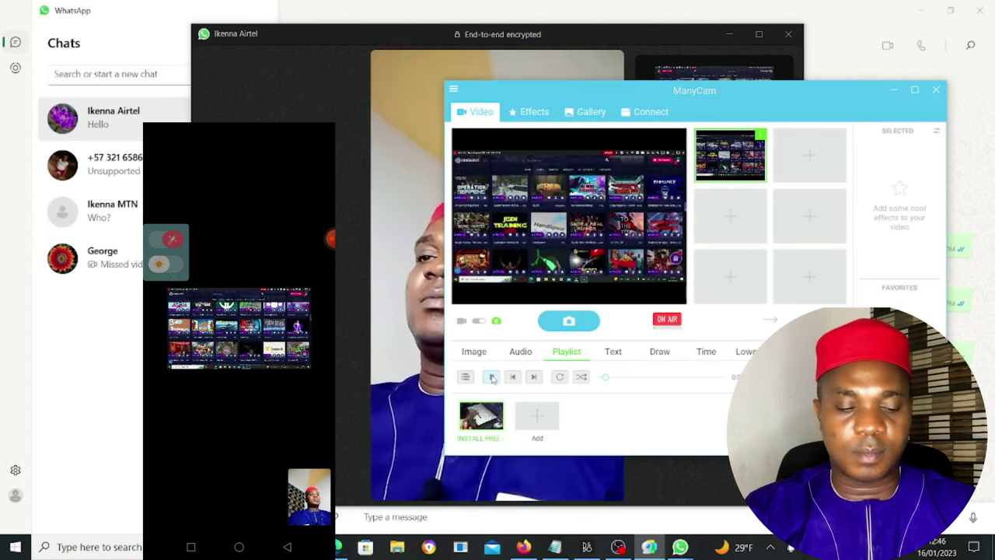
click(491, 377)
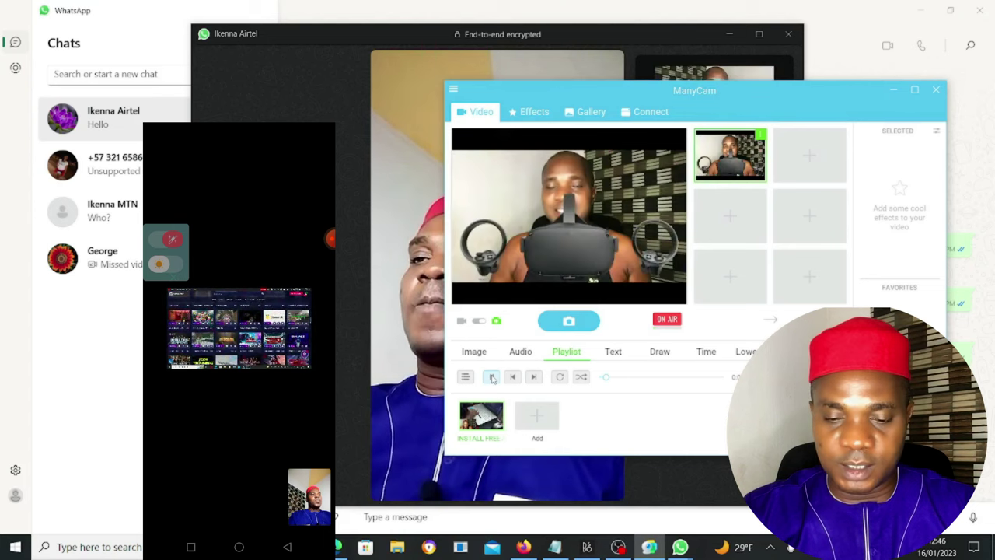
click(492, 377)
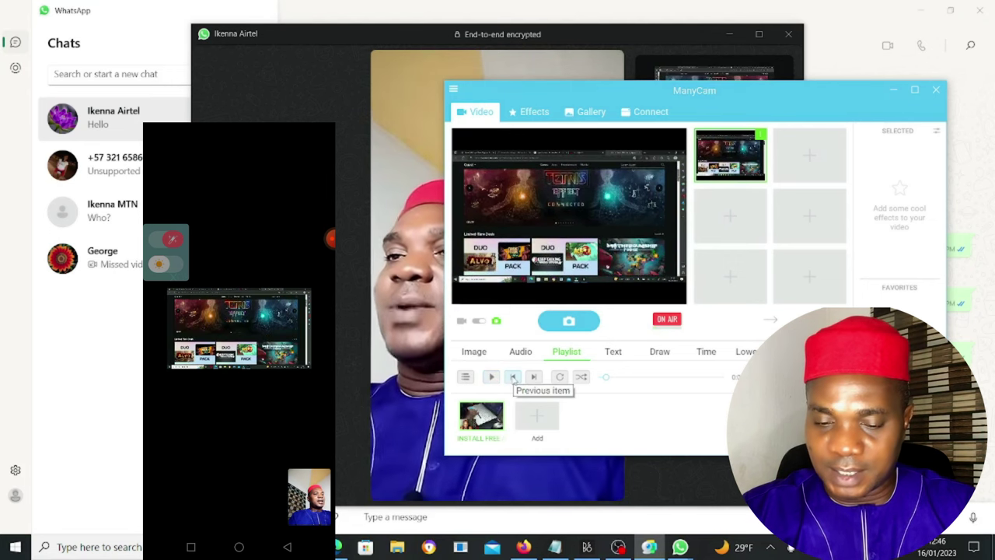
click(513, 377)
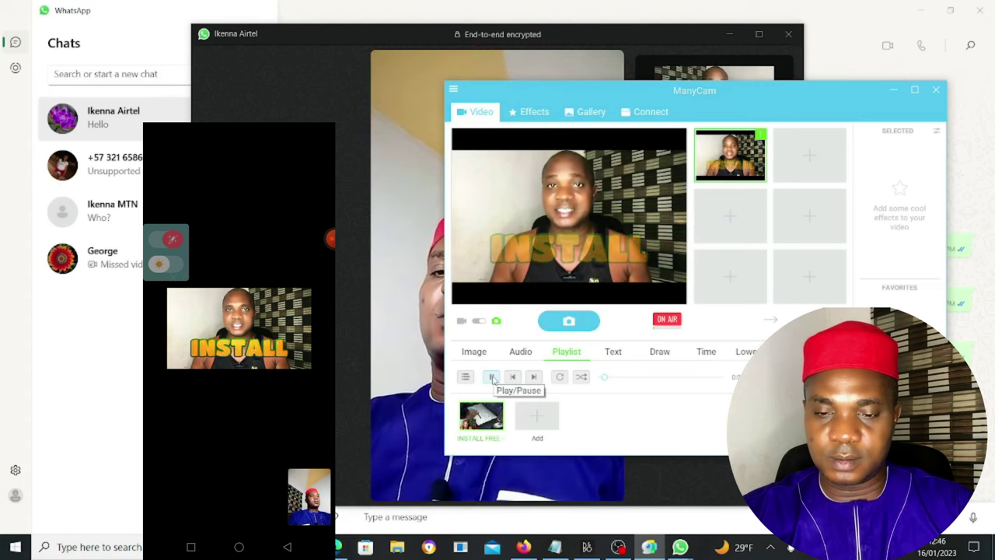
click(492, 377)
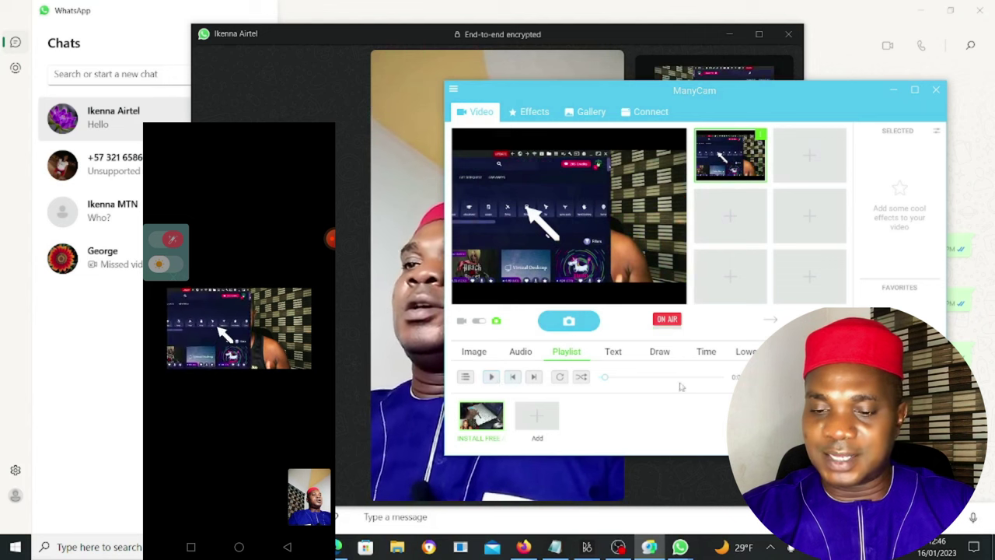
Step: Switch the WhatsApp call's microphone to the Realtek Microphone Array, and back to ManyCam Virtual Microphone
click(346, 48)
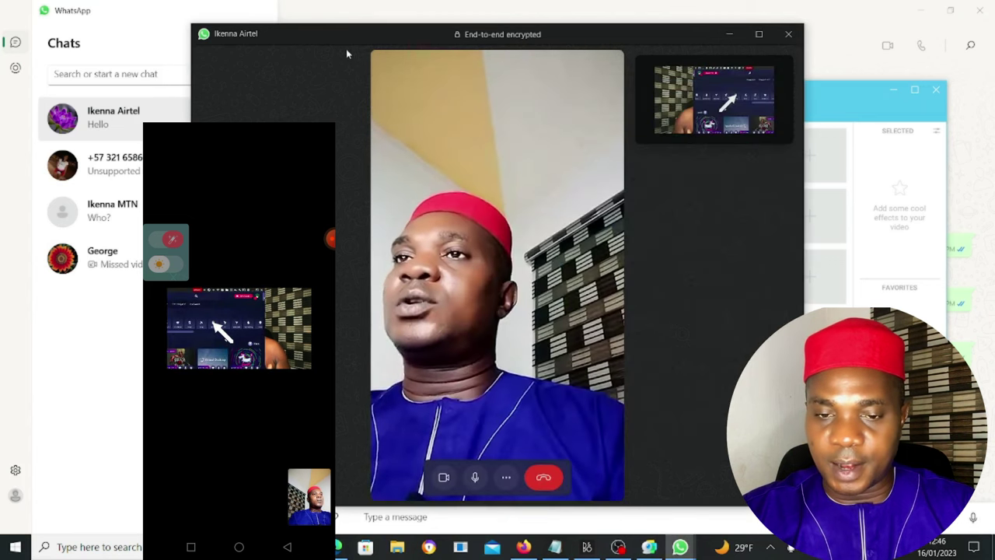
click(506, 478)
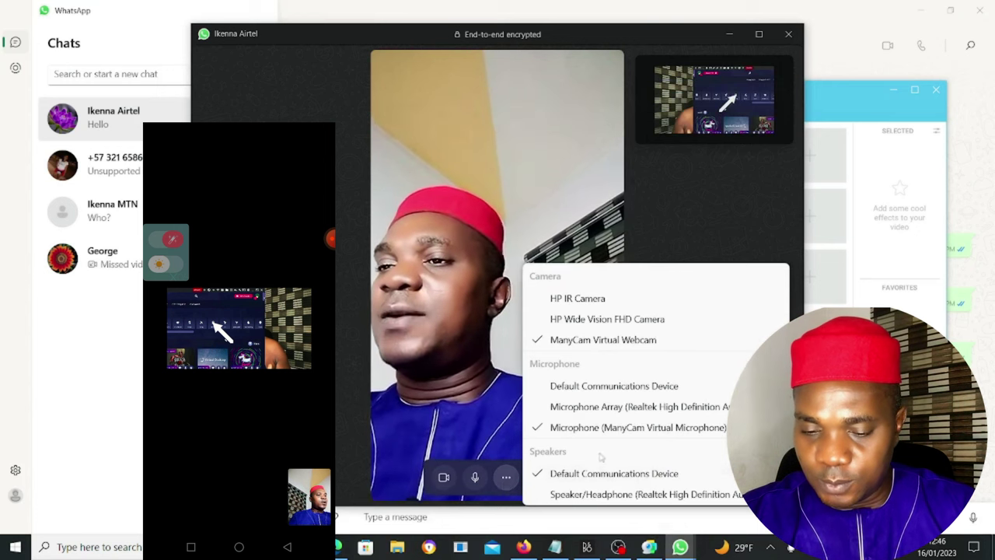
click(611, 409)
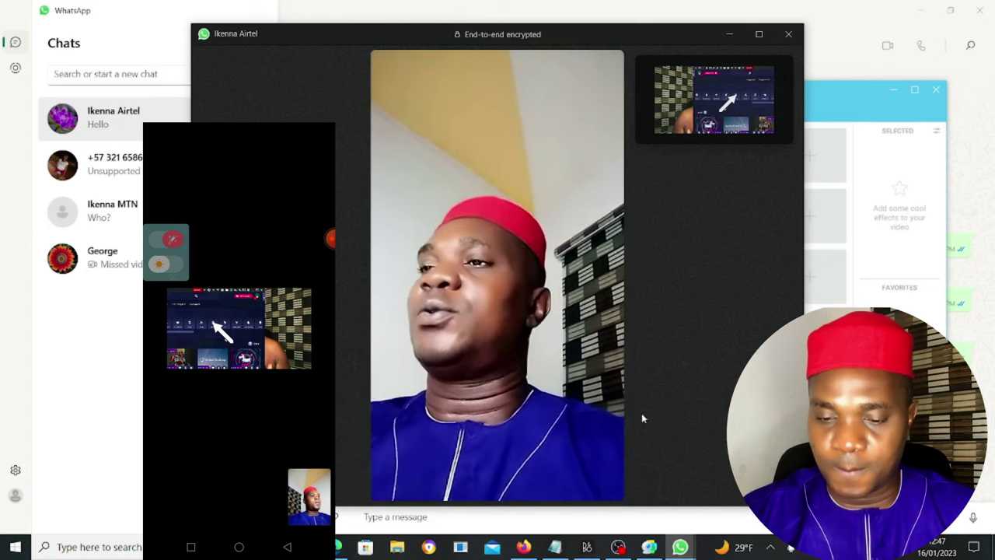
mouse_move(484, 441)
click(506, 477)
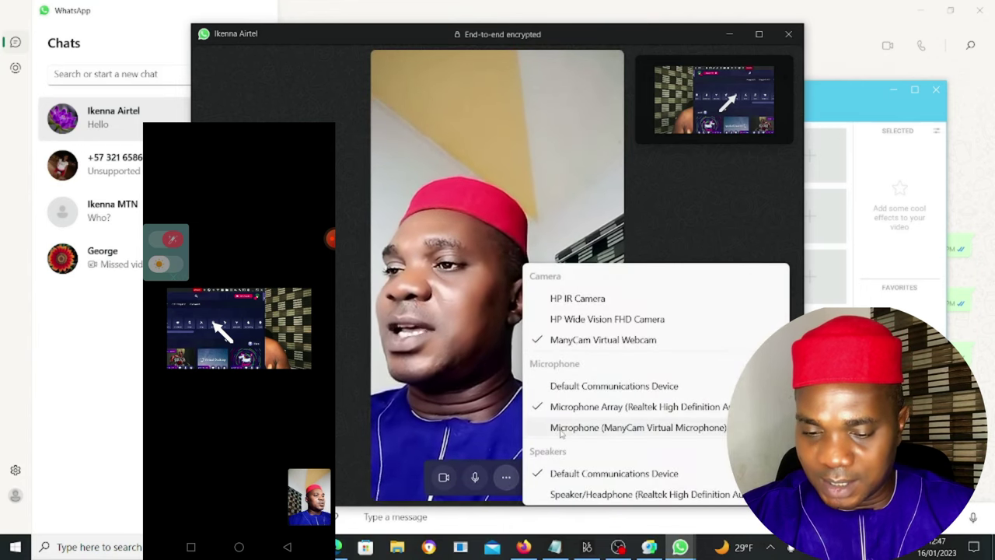
click(560, 430)
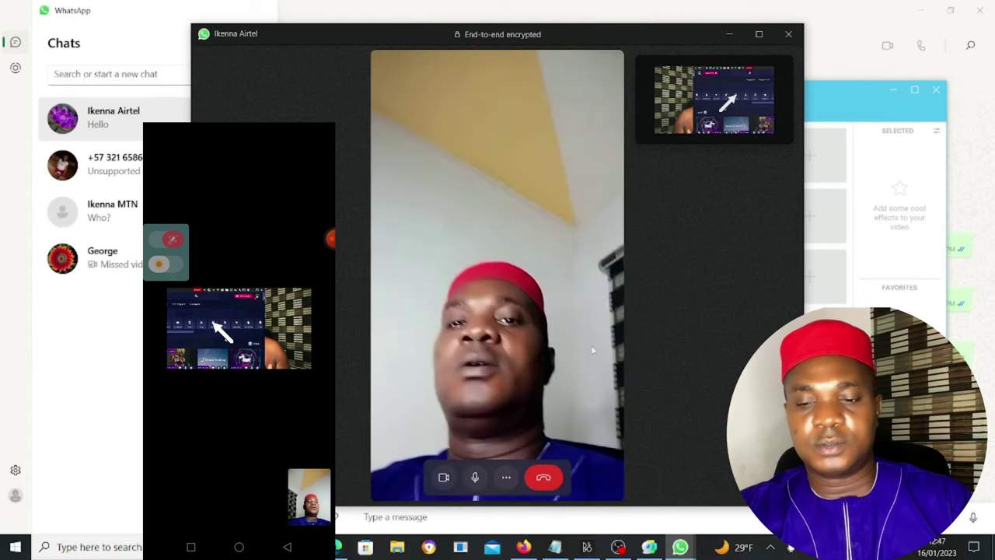
Step: Replay the ManyCam playlist video from its start into the call, pause it, and return to the WhatsApp call
click(829, 90)
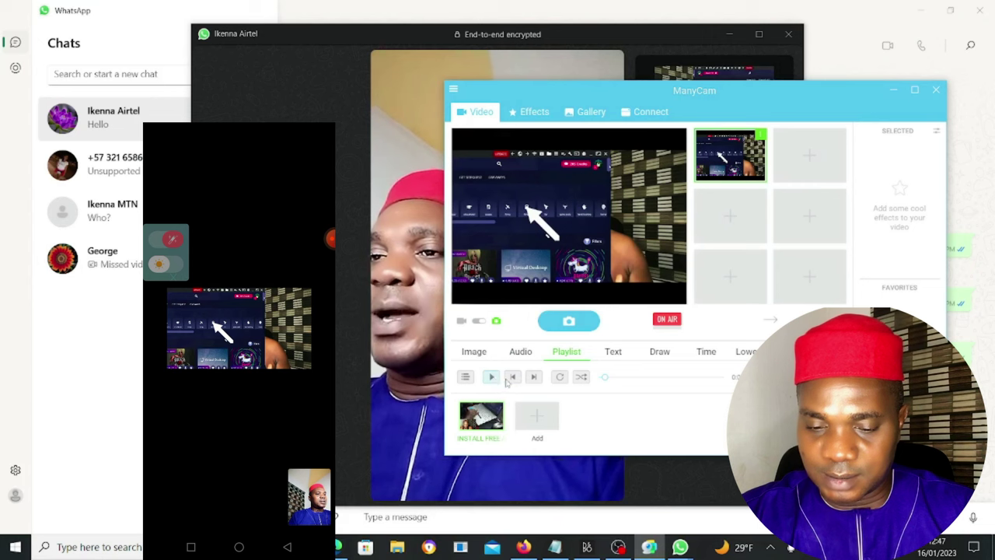
click(513, 377)
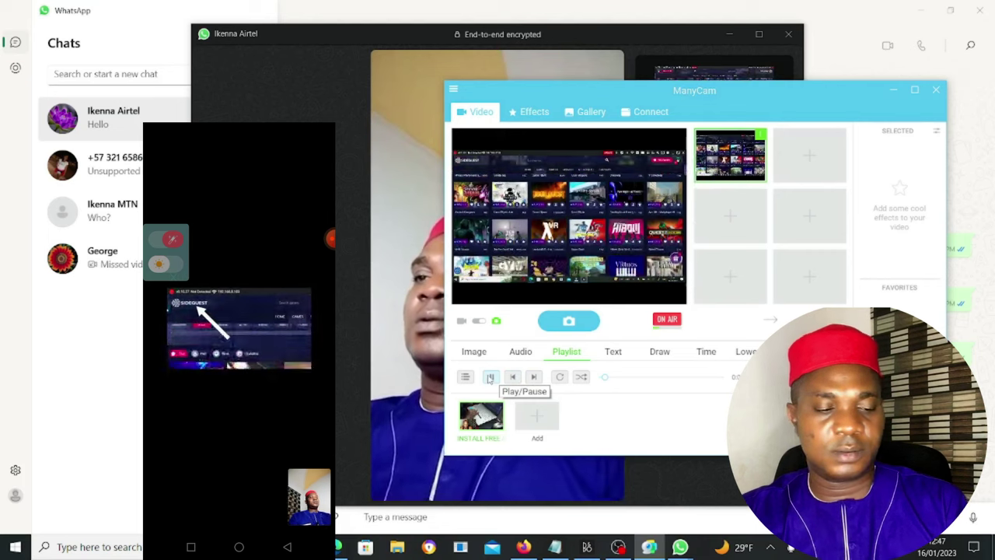
click(489, 377)
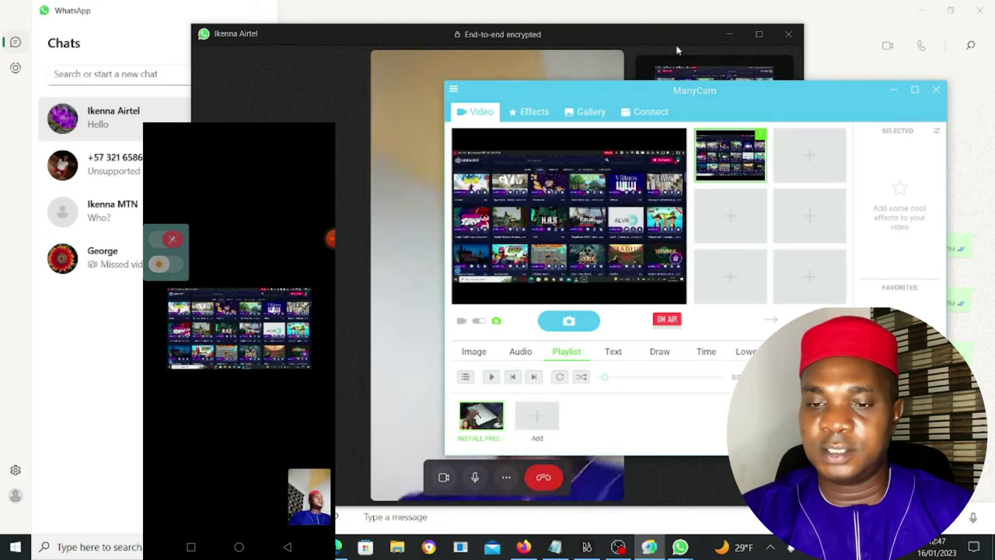
click(648, 38)
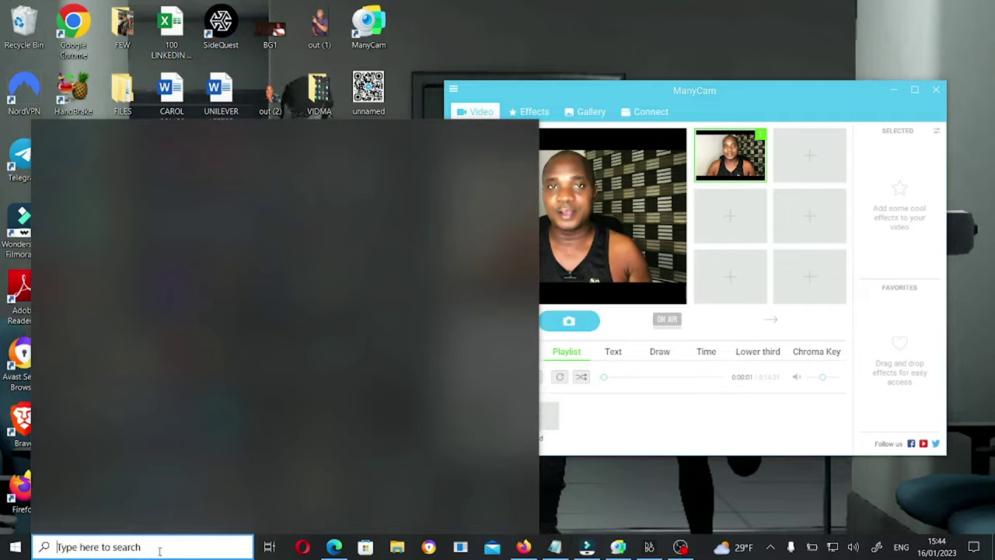
Step: Search Windows for "skype" and launch the Skype app
click(158, 547)
text(skype)
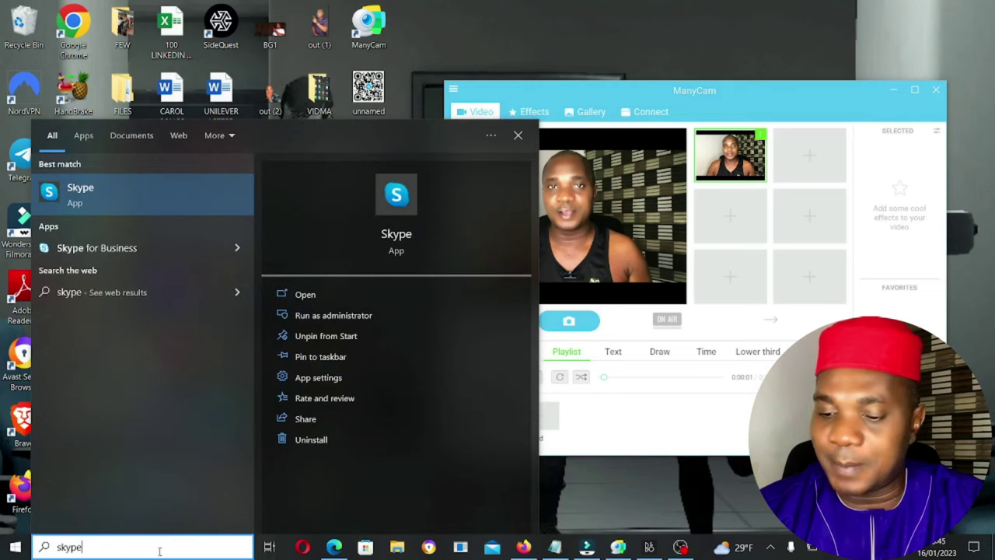
key(Return)
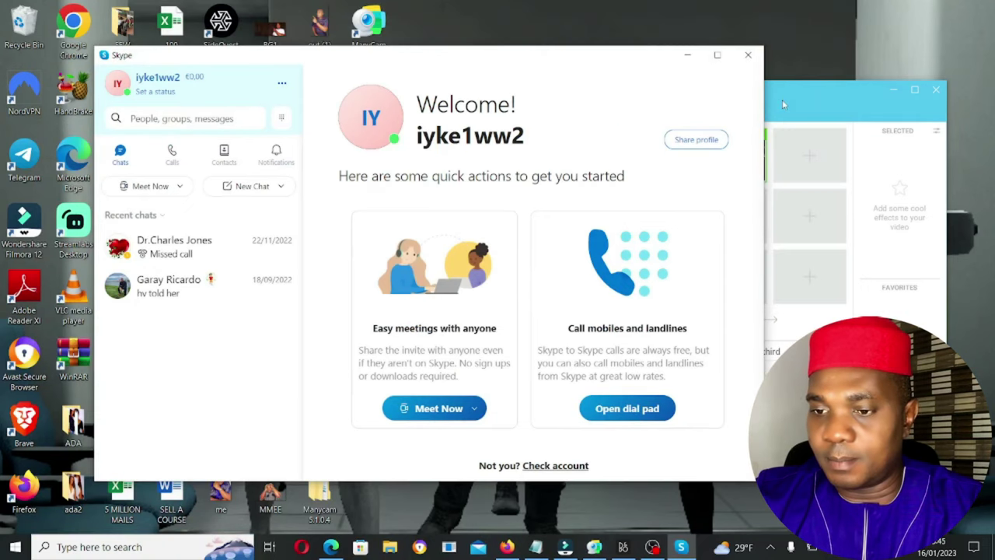
Step: Examine the source types ManyCam offers for the first video source, and return to Skype
click(783, 104)
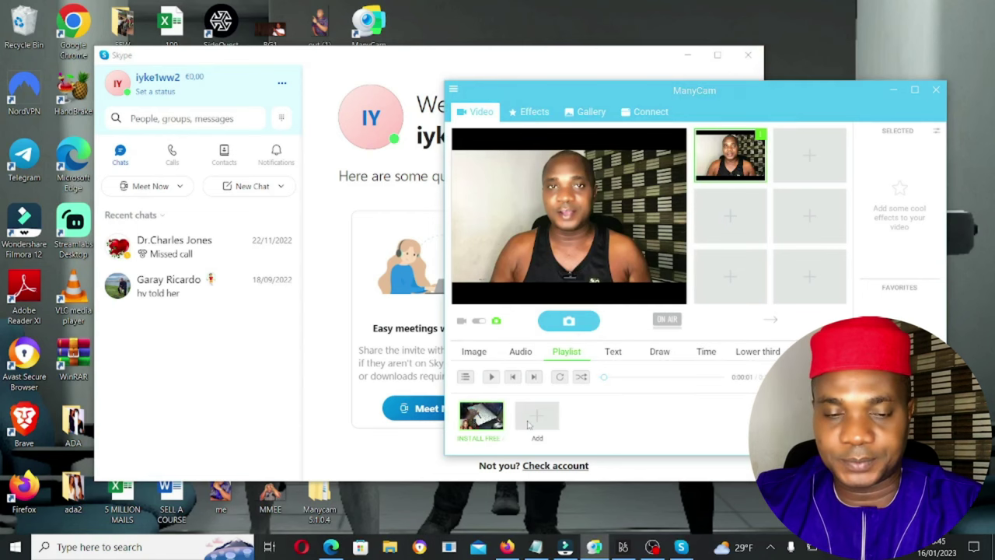
click(731, 162)
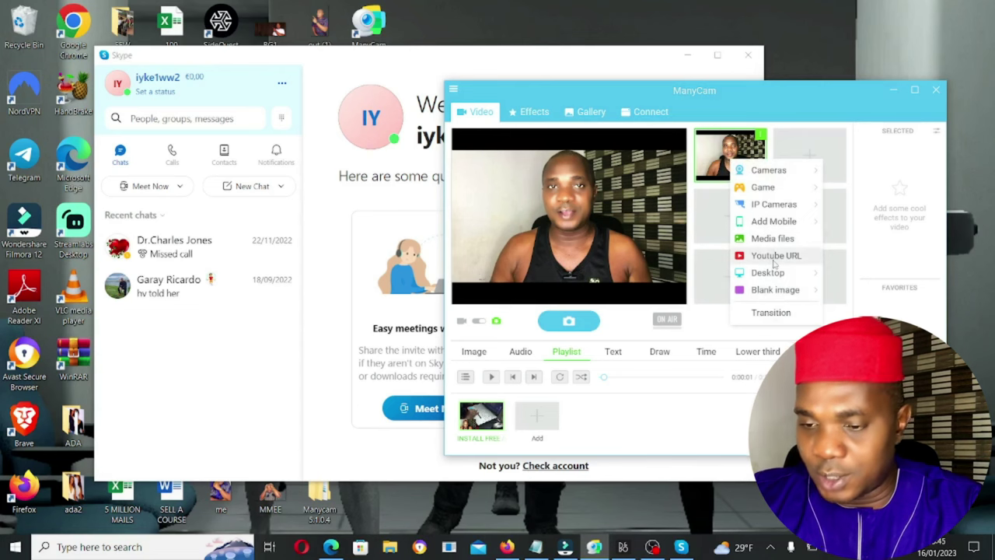
mouse_move(780, 275)
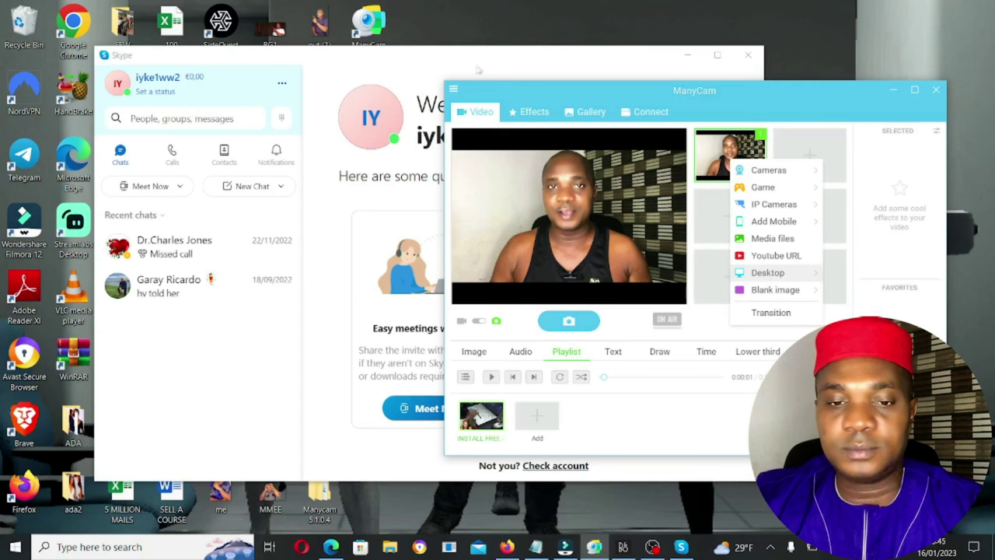
click(400, 68)
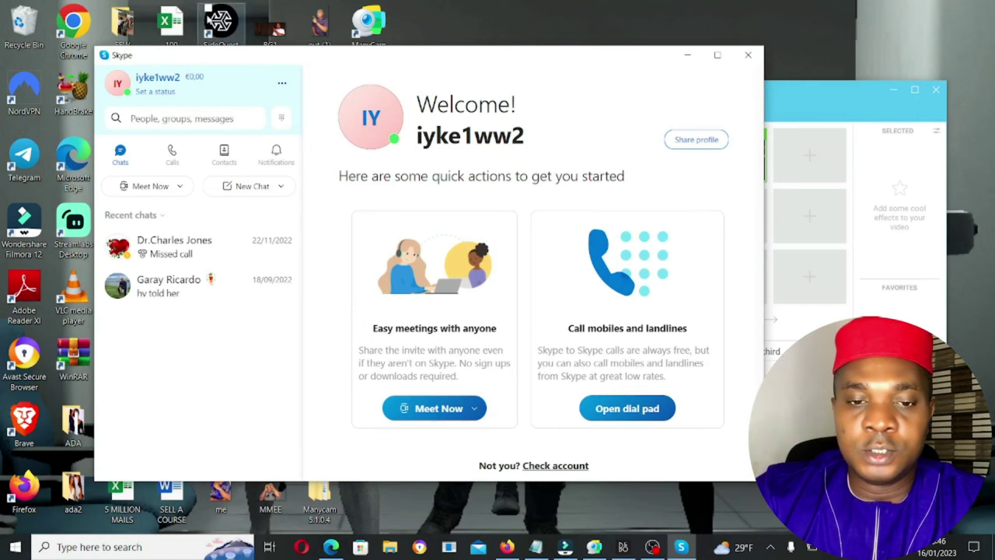
Step: Set the camera in Skype's Audio & Video settings to HP Wide Vision FHD Camera, and close the settings
click(281, 87)
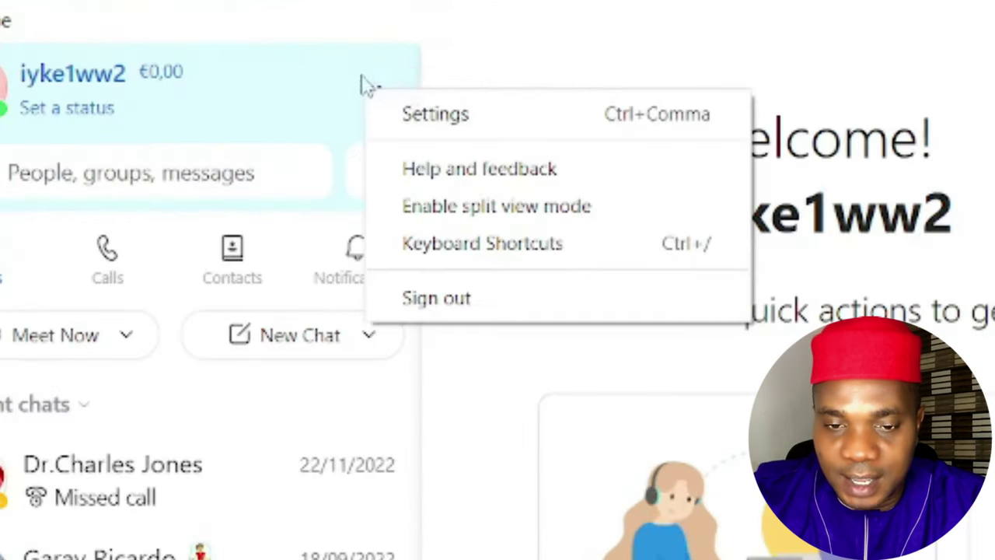
click(475, 121)
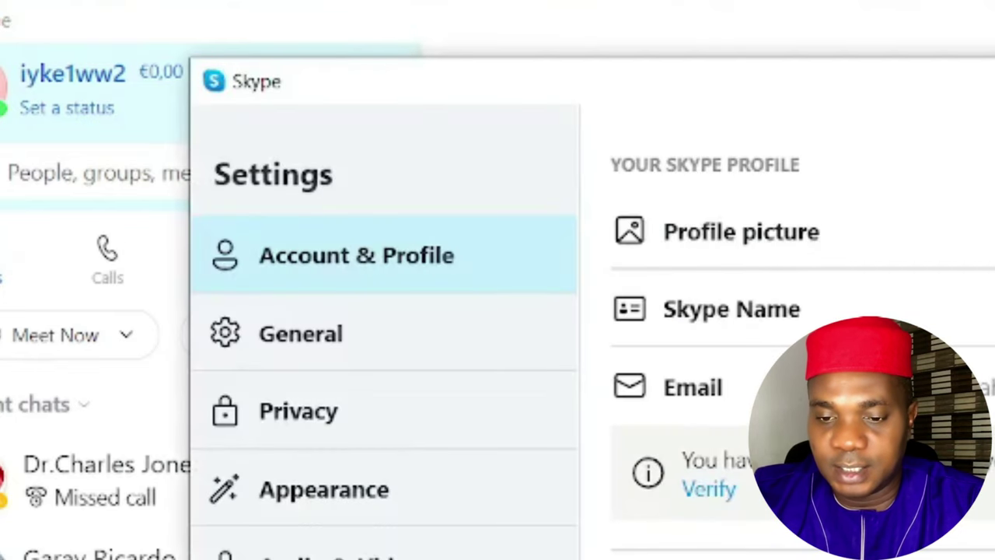
scroll(700, 350, down, 2)
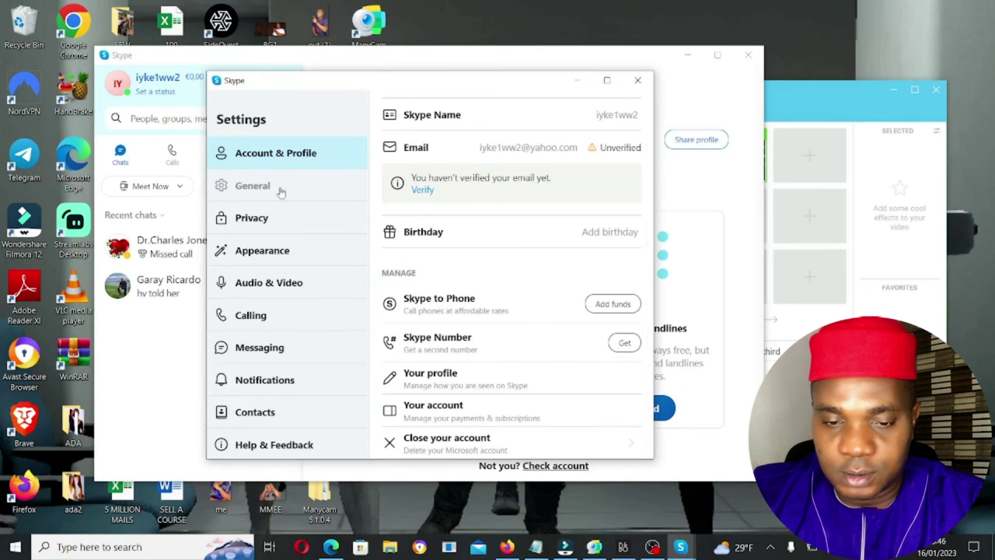
click(280, 281)
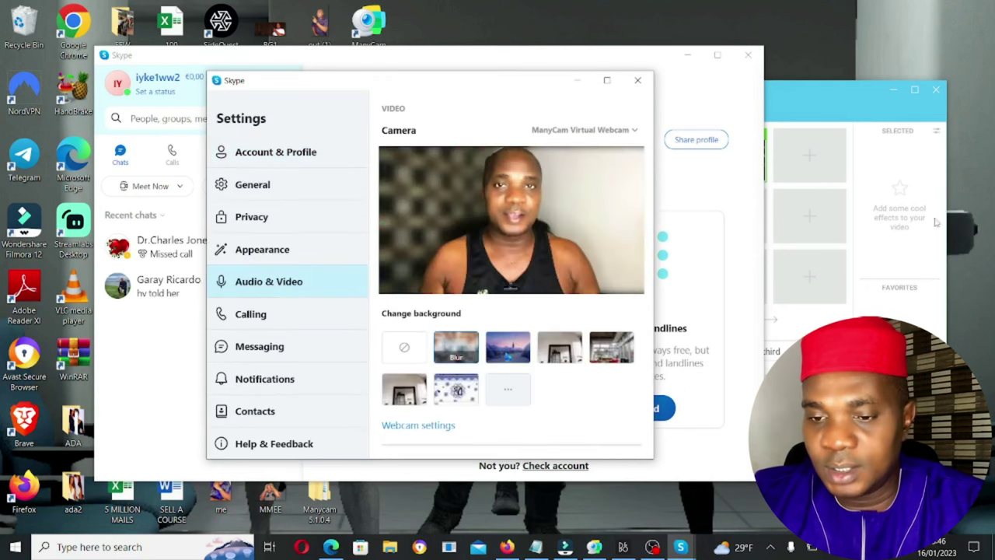
click(636, 133)
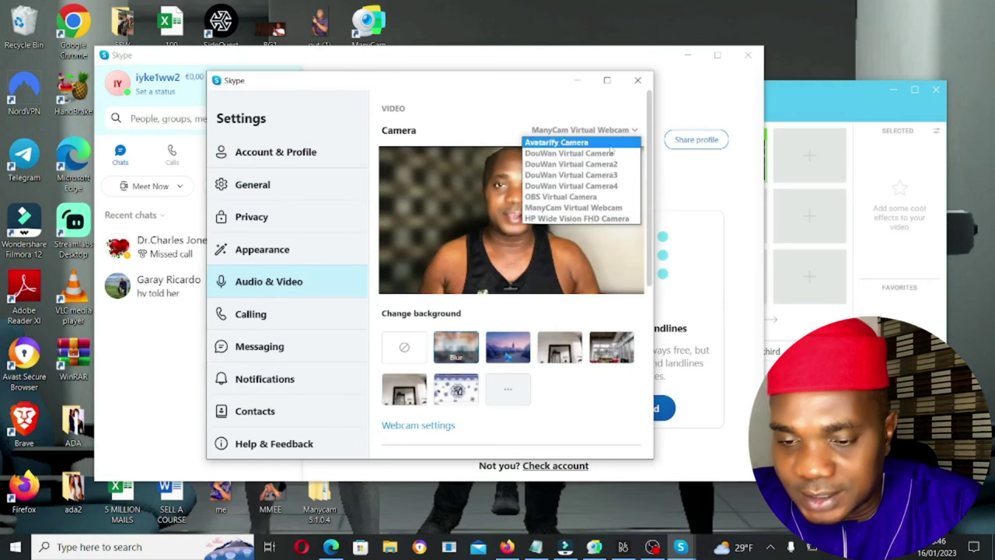
click(580, 218)
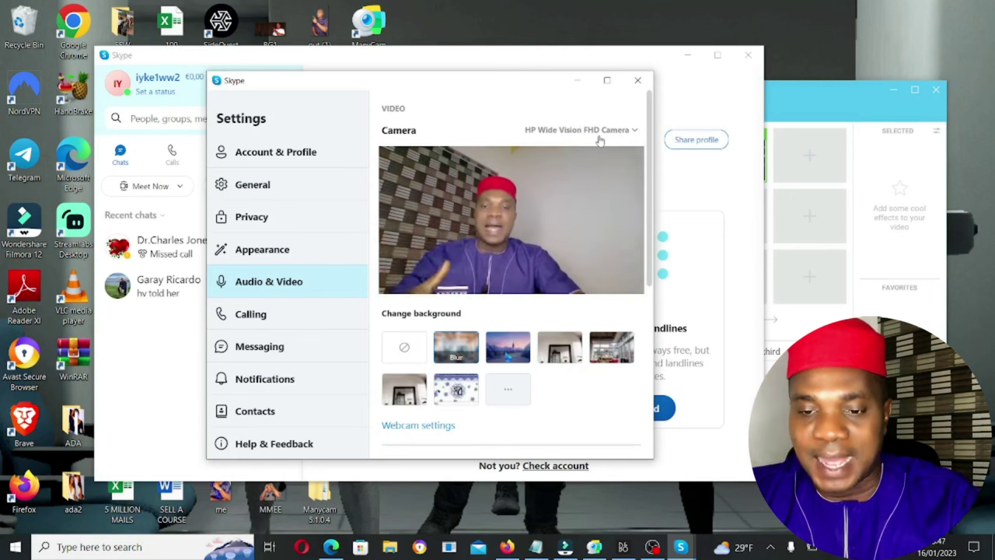
click(610, 80)
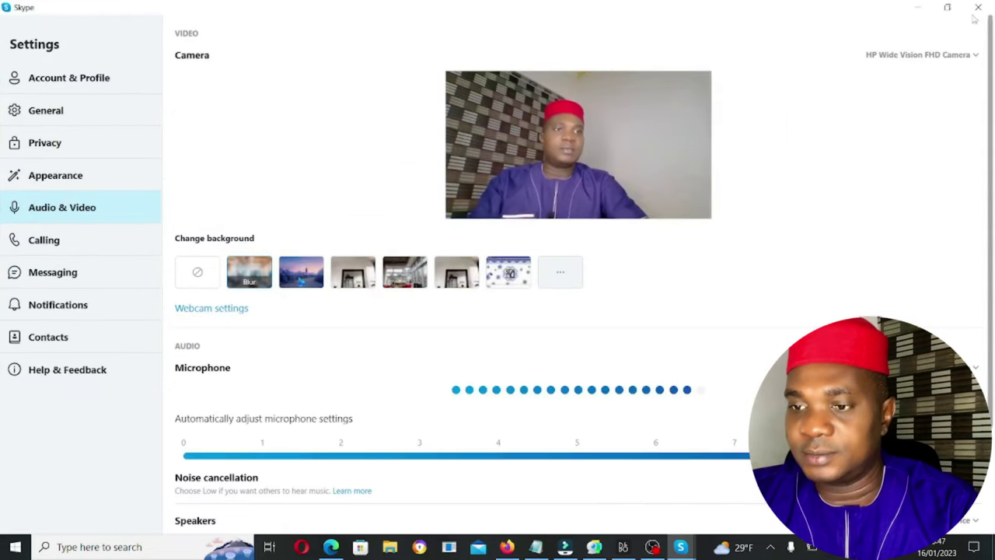
click(947, 7)
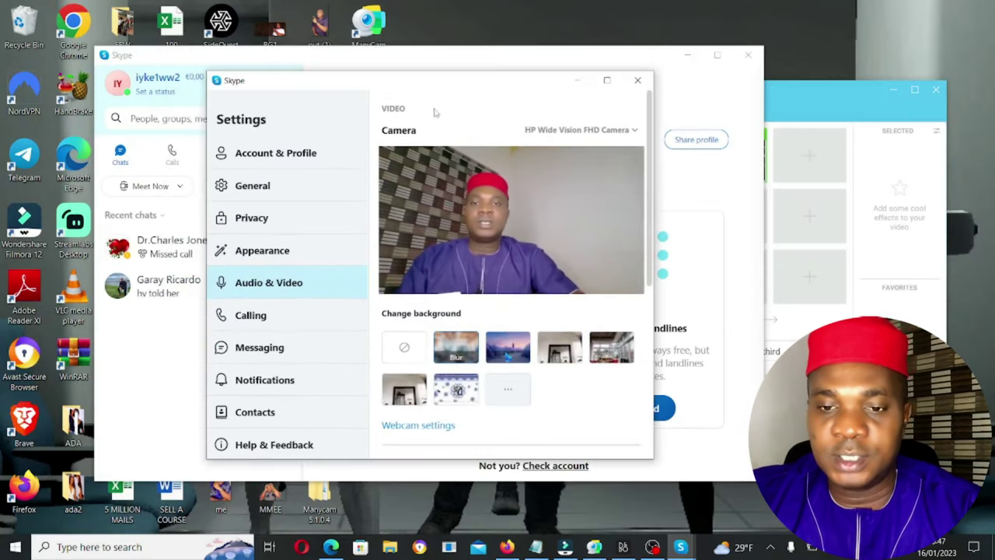
drag(455, 83, 283, 117)
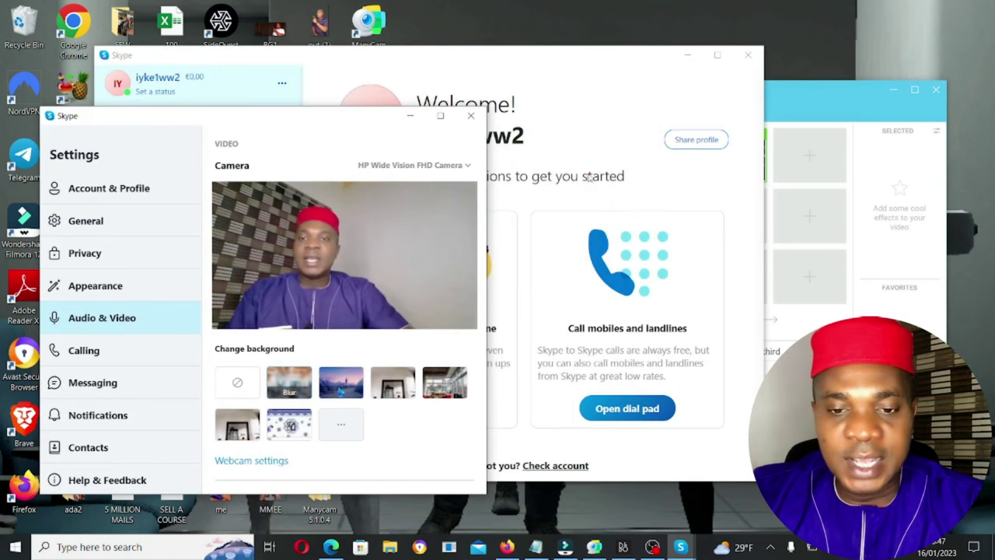
click(472, 115)
Step: Reopen Skype's Audio & Video settings and set the camera to ManyCam Virtual Webcam
click(282, 88)
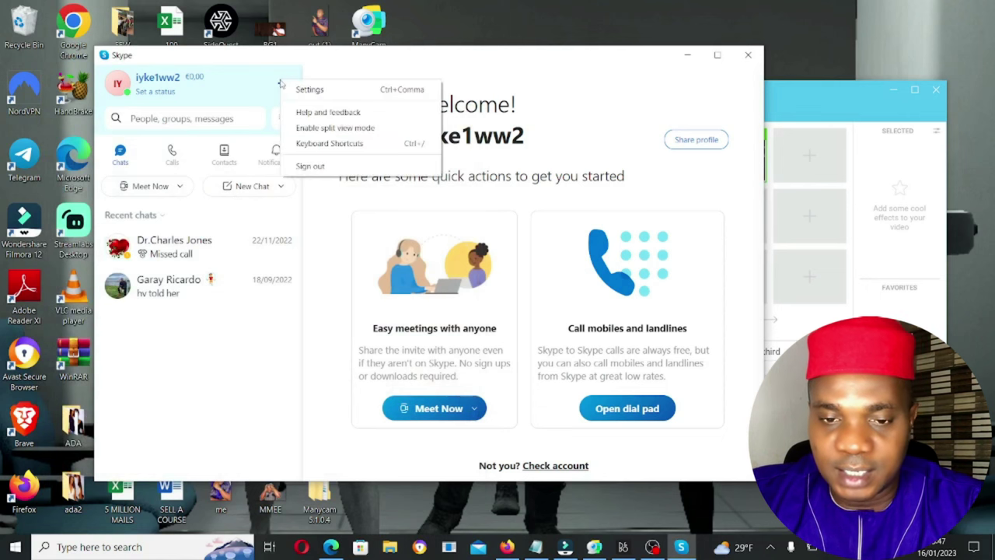
click(296, 90)
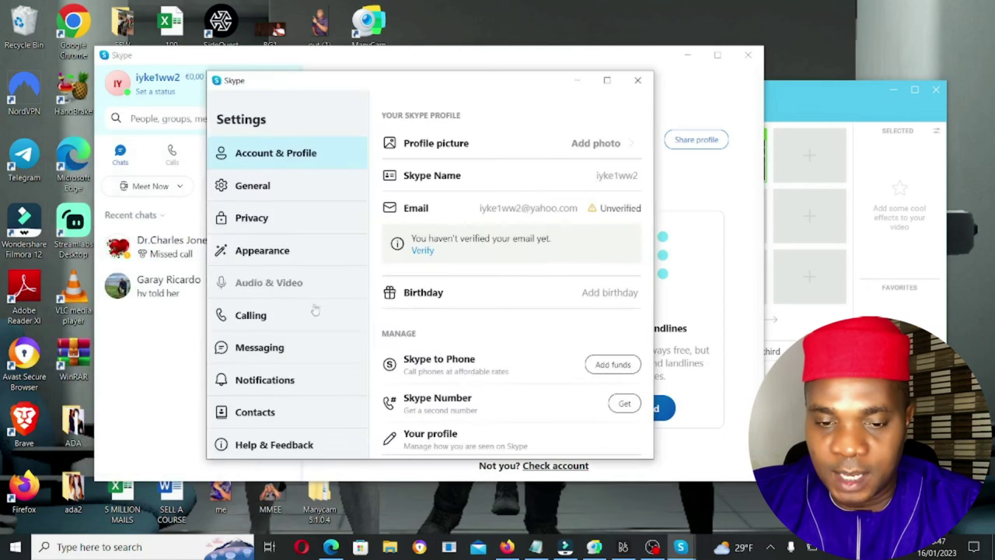
click(293, 284)
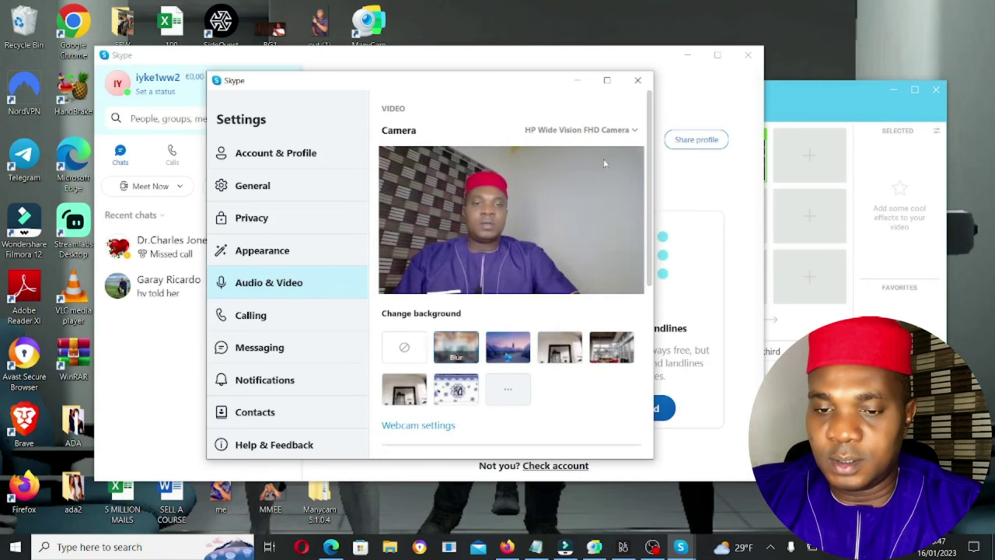
click(634, 131)
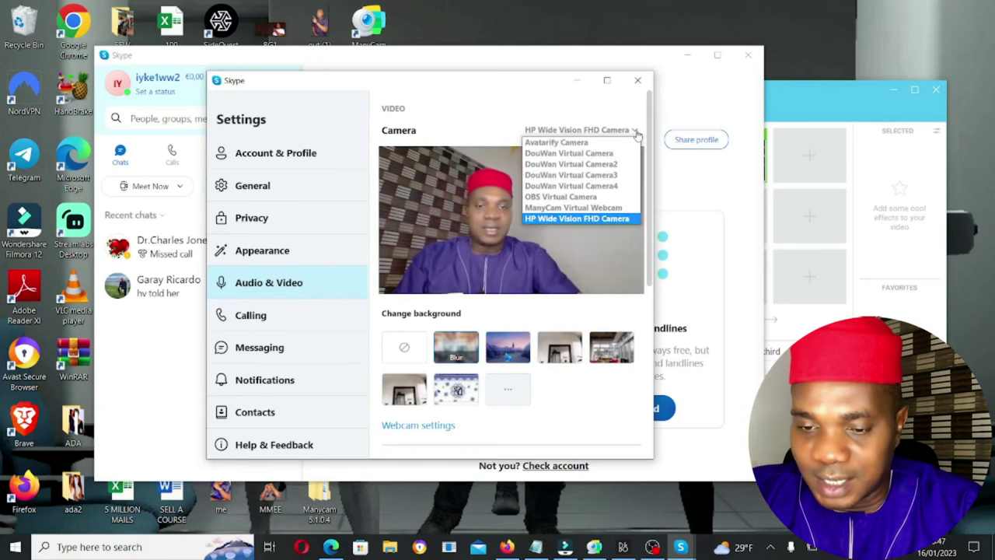
click(571, 208)
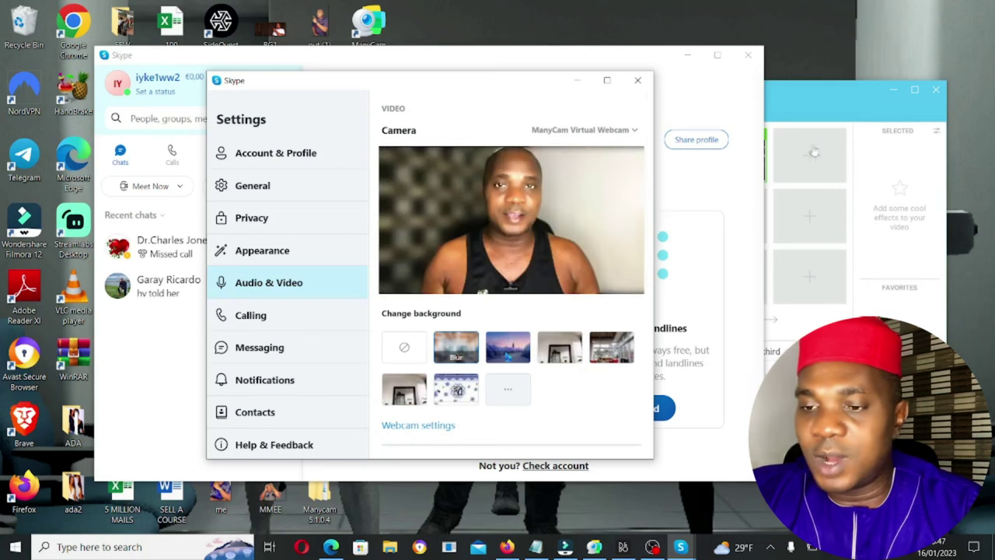
Step: Place the ManyCam window beside Skype with Skype's settings closed, and briefly play the playlist video
click(782, 91)
drag(782, 91, 867, 253)
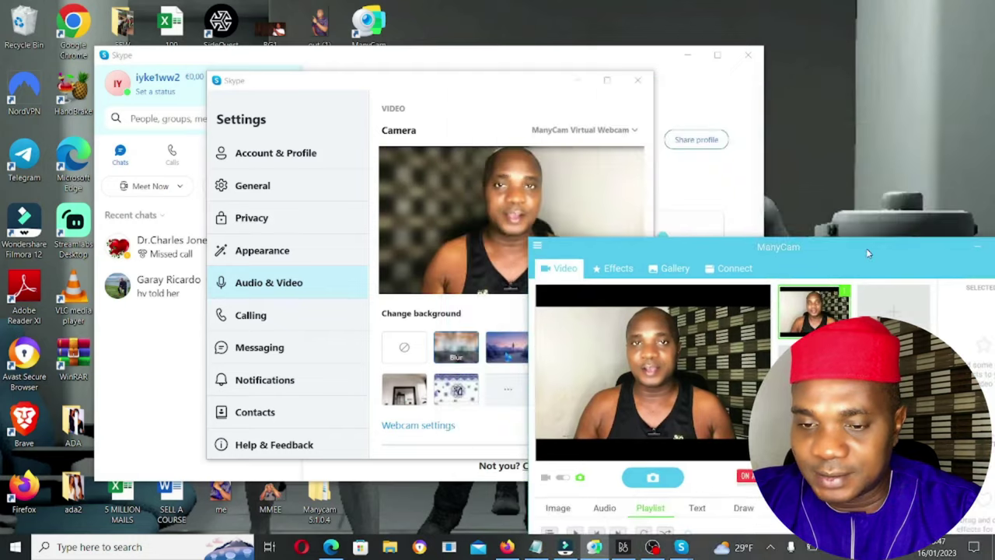
drag(466, 83, 296, 75)
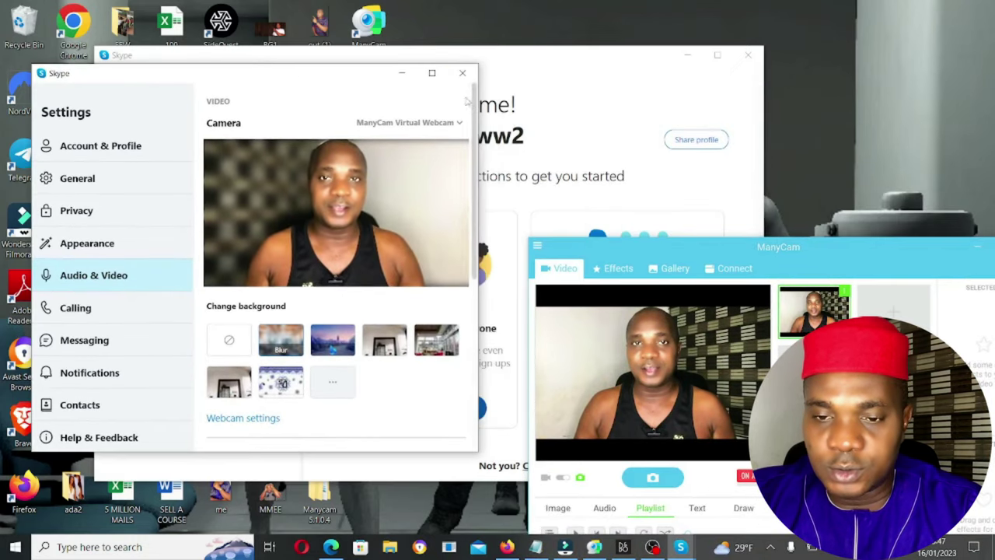
click(463, 73)
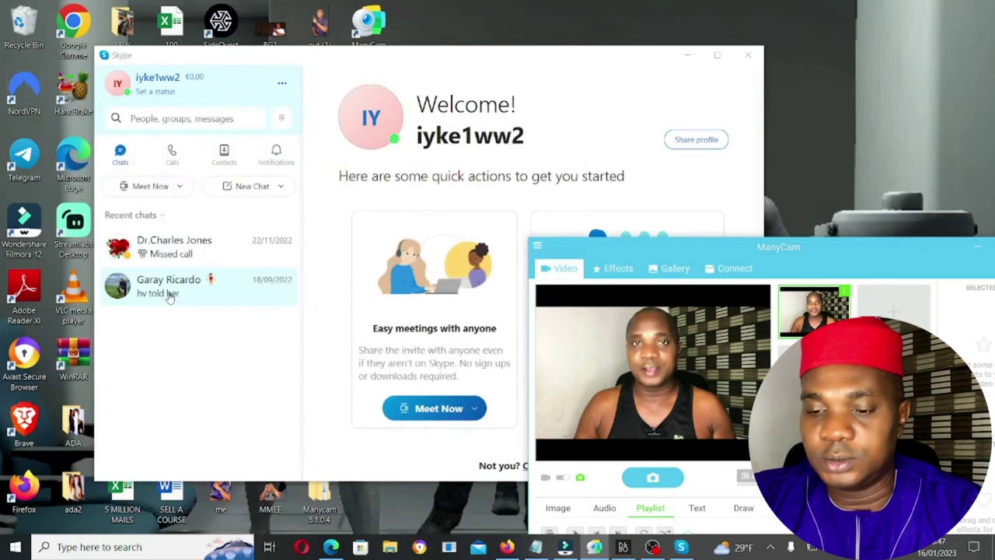
drag(678, 244, 656, 83)
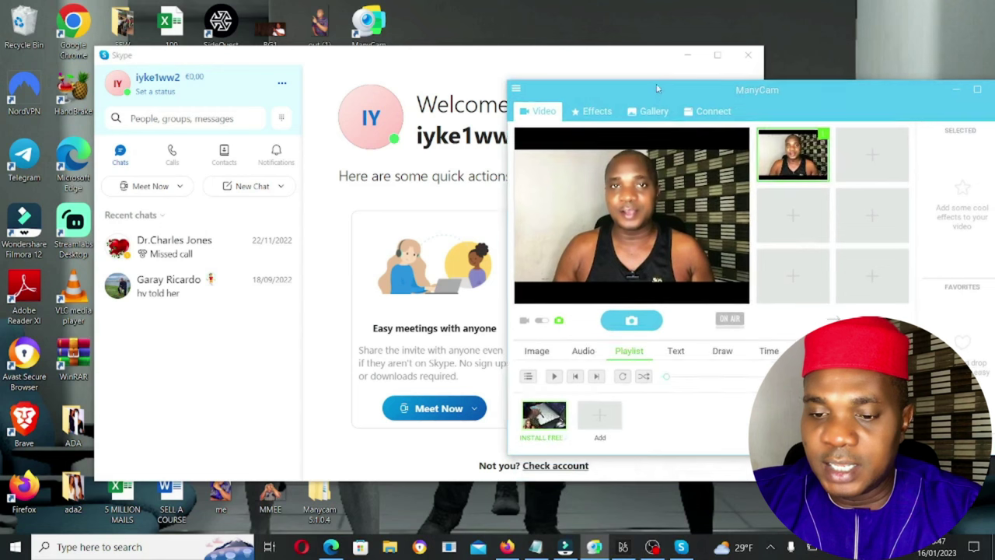
click(554, 376)
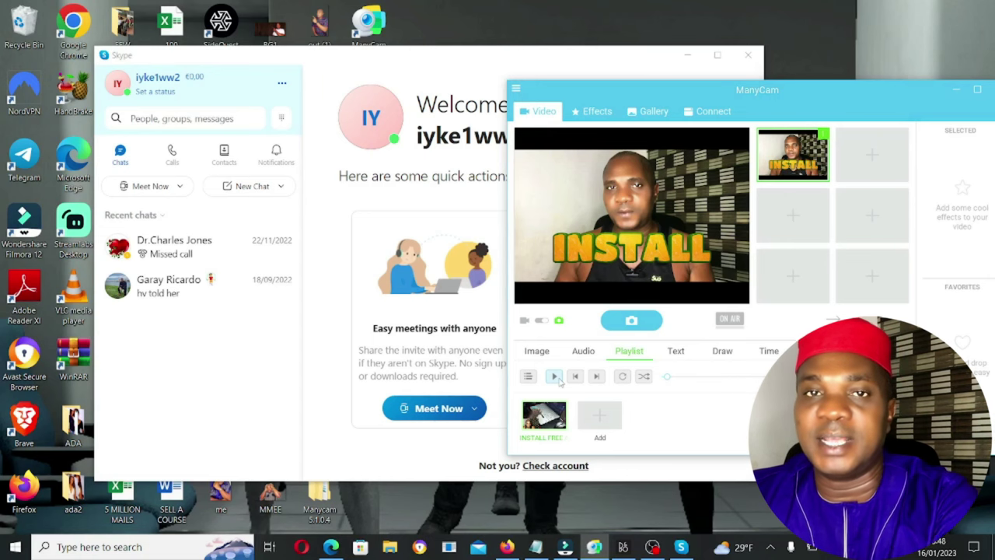
Step: Show the ManyCam logo on the video from the maximized window's text options, and hide it again
click(978, 90)
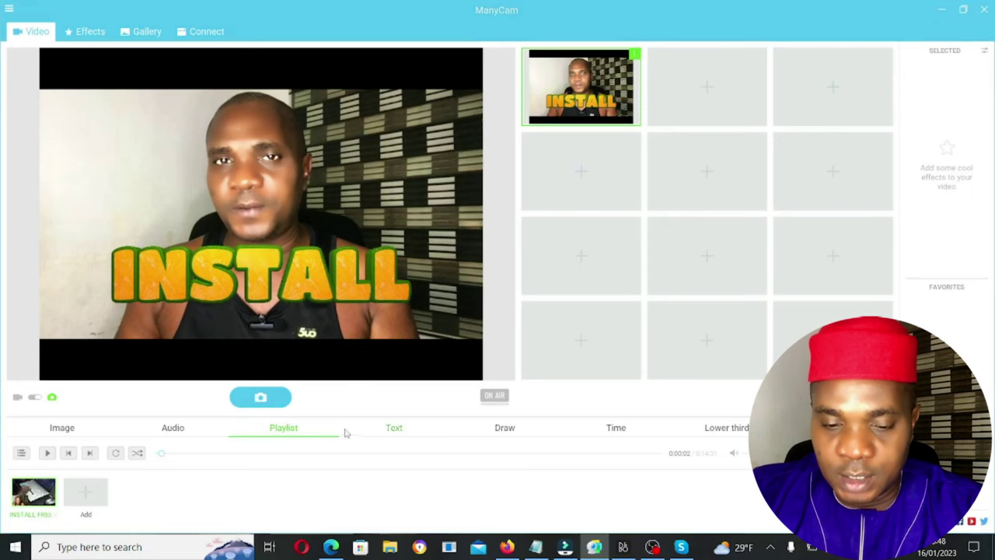
click(394, 429)
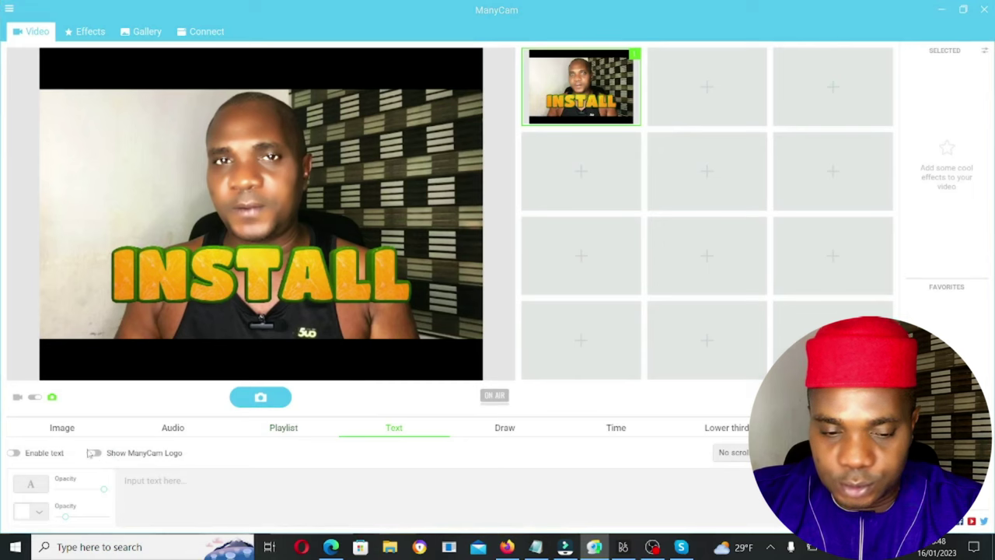
click(94, 453)
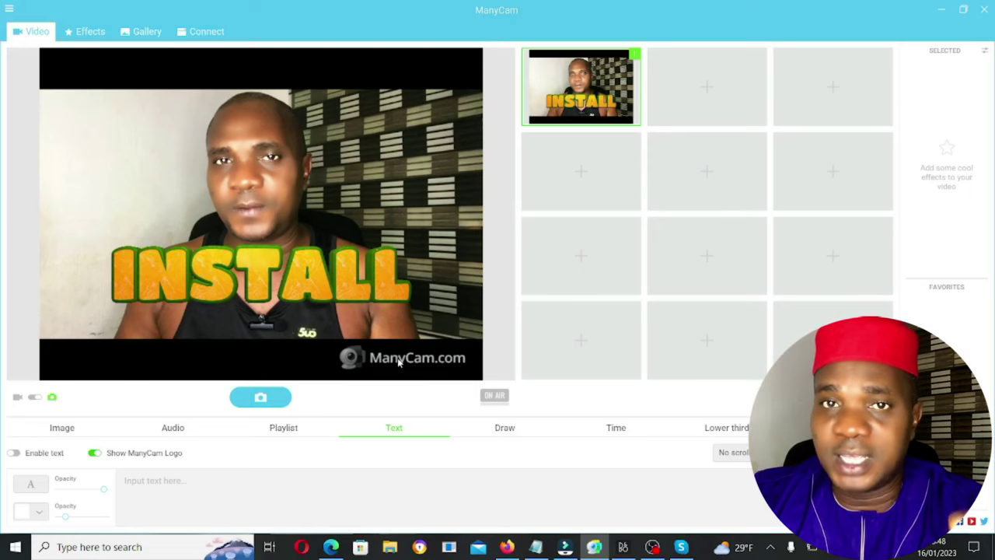
click(93, 453)
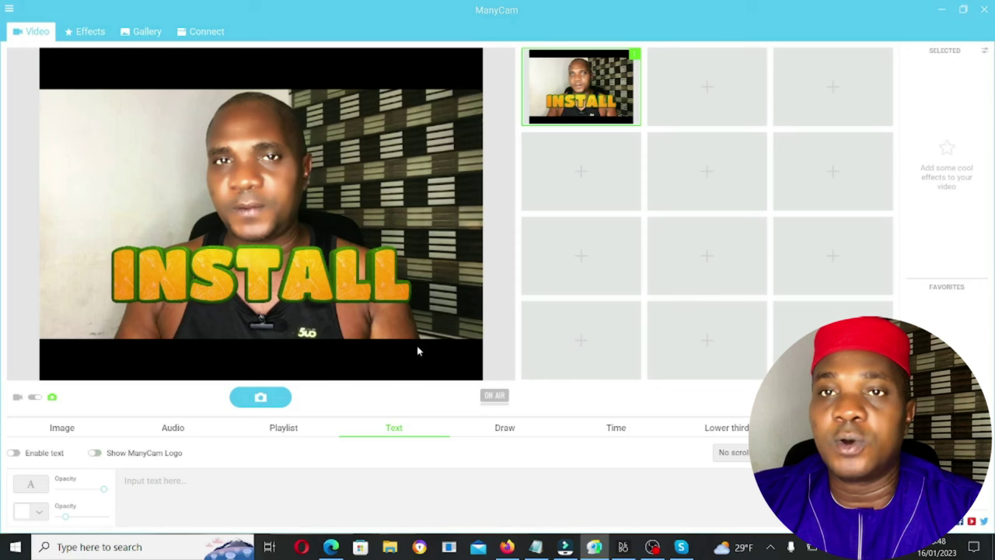
click(962, 9)
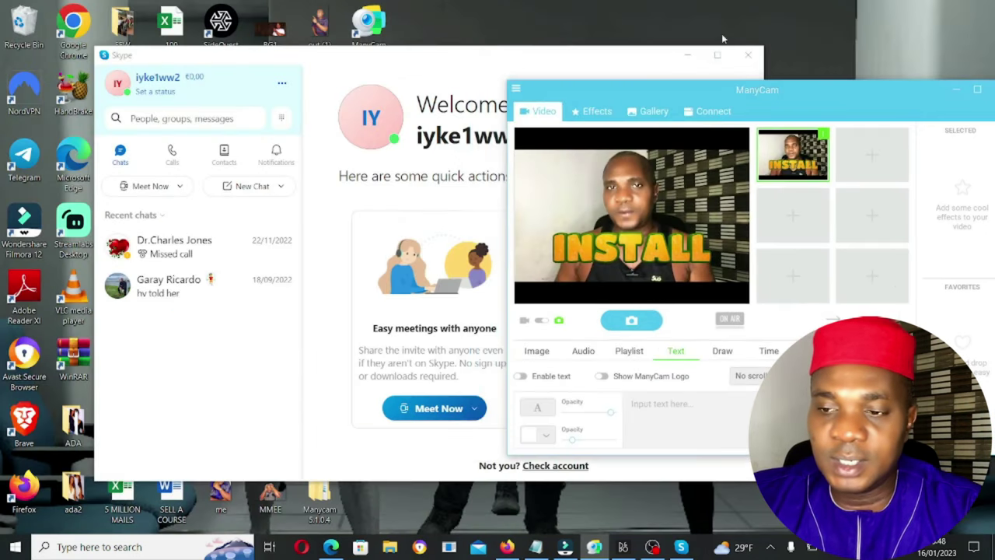
Step: Arrange Skype's Audio & Video settings beside the ManyCam window so both video previews can be compared
drag(582, 92, 660, 101)
drag(503, 61, 417, 57)
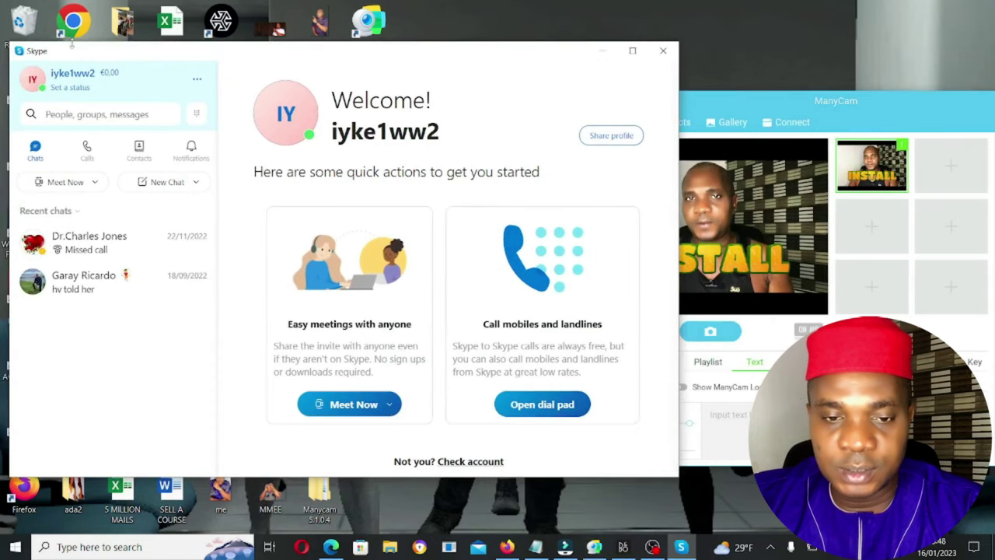
click(197, 78)
click(222, 84)
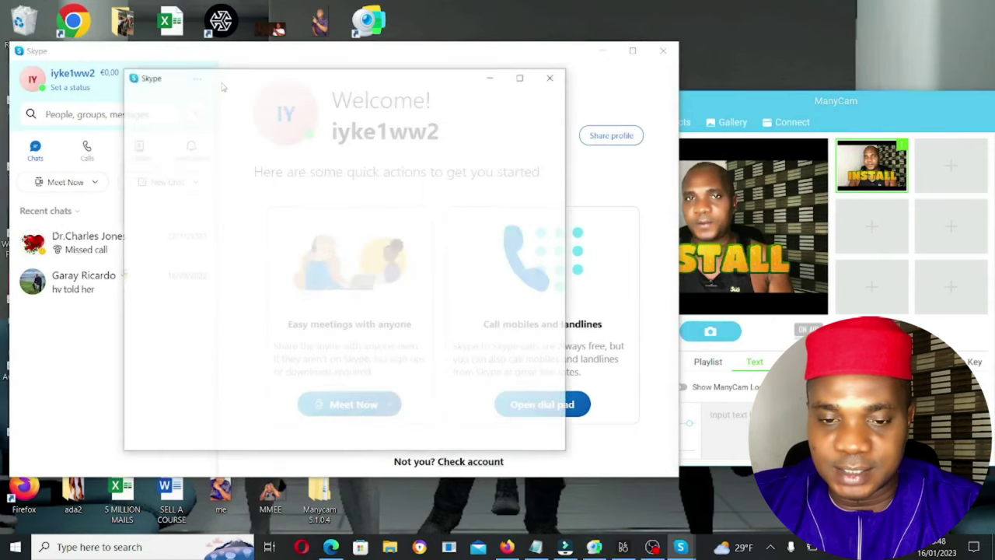
click(196, 288)
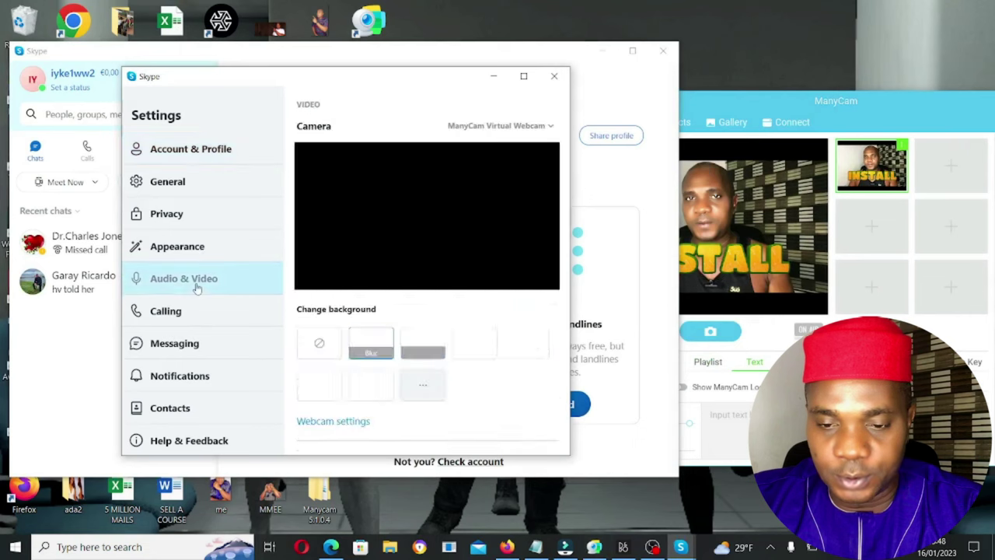
drag(400, 81, 328, 80)
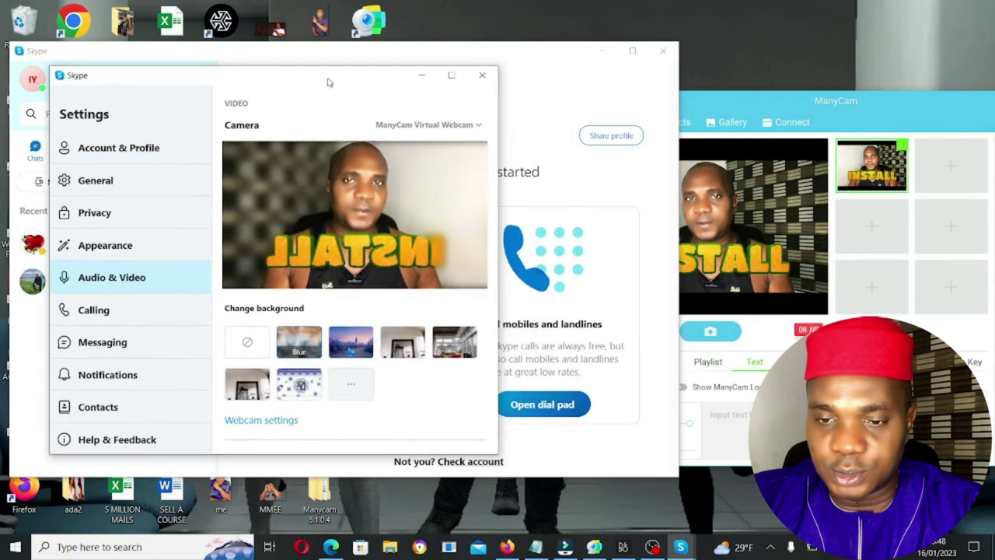
drag(536, 68, 399, 166)
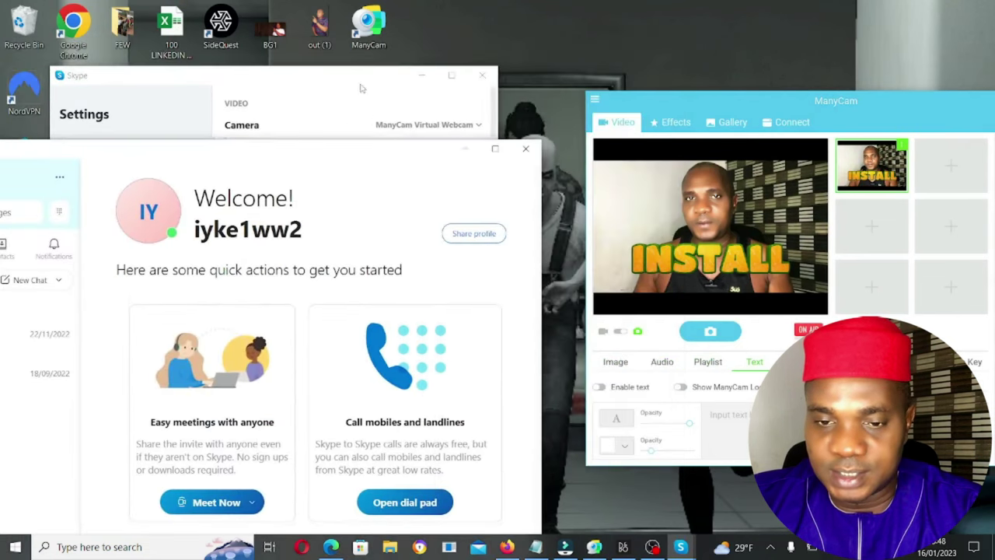
click(360, 87)
drag(357, 79, 314, 119)
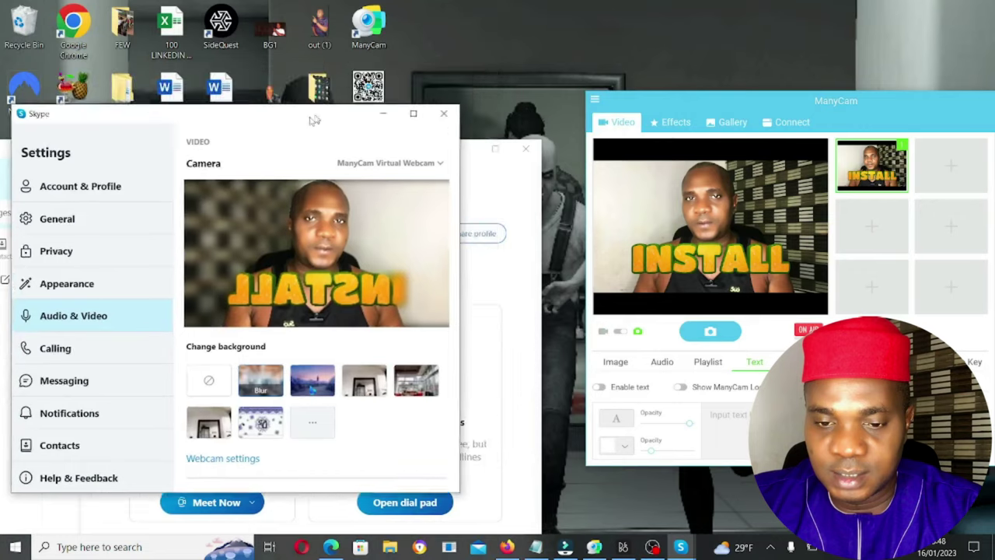
Step: Try Skype's video backgrounds: none, Blur, the Bing daily image, the room with a picture frame, and the office with large windows
click(200, 400)
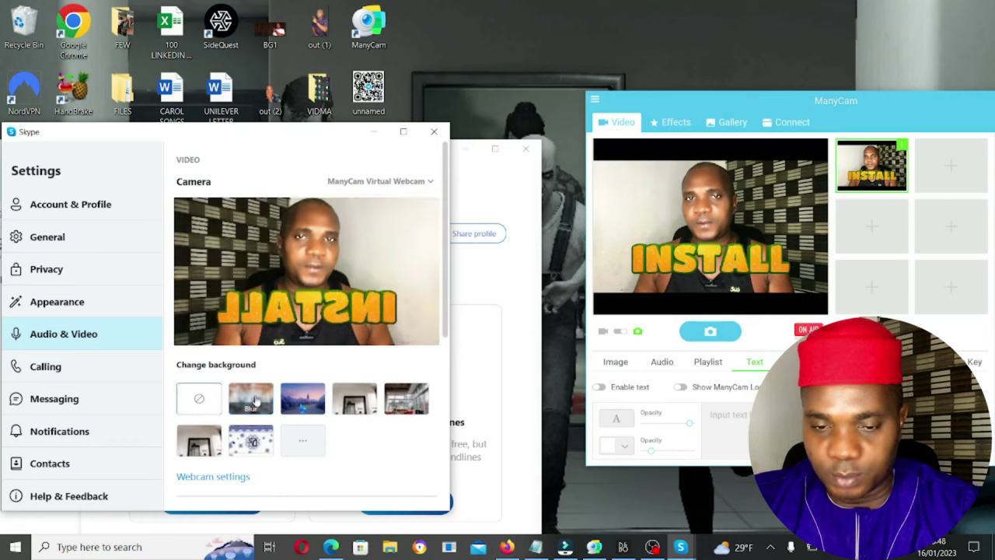
click(256, 400)
click(200, 398)
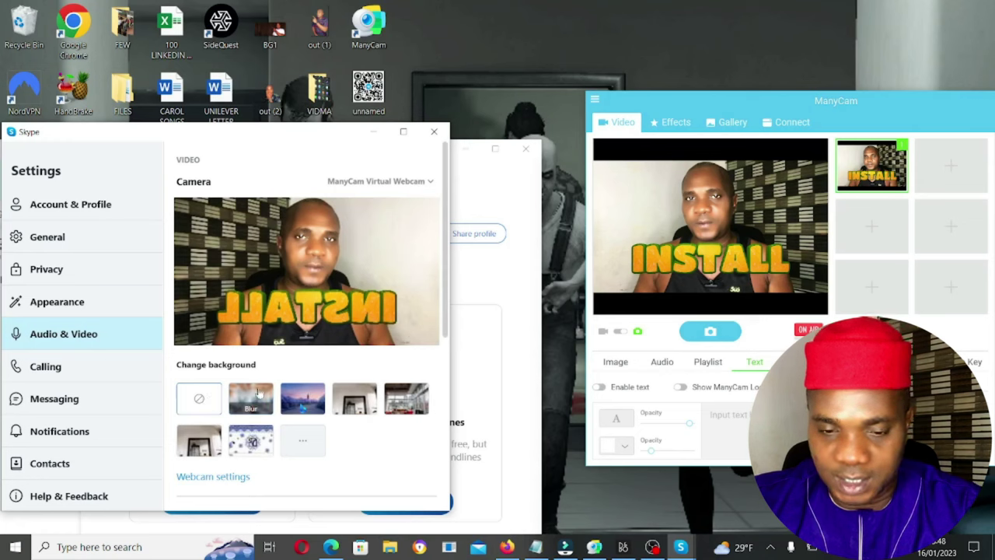
click(258, 394)
click(314, 398)
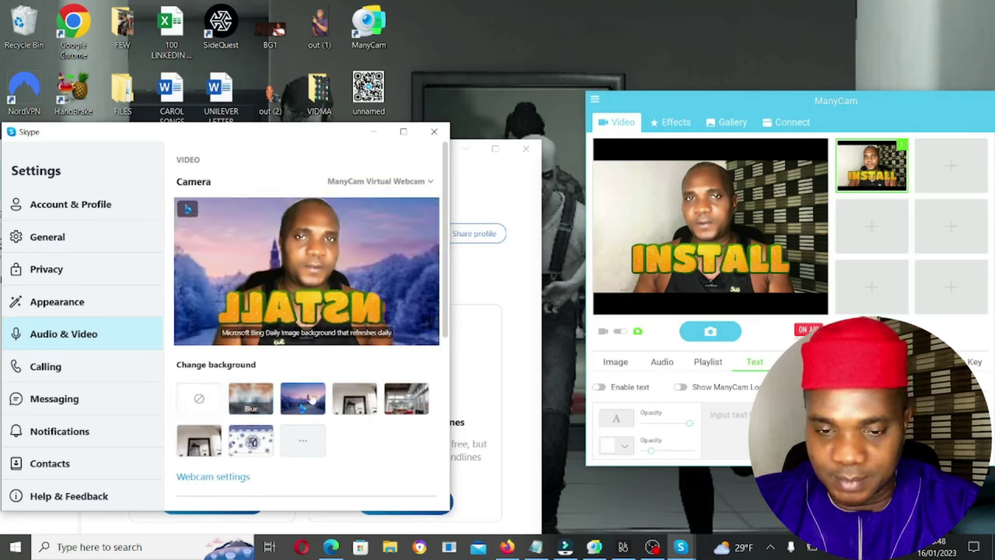
click(353, 397)
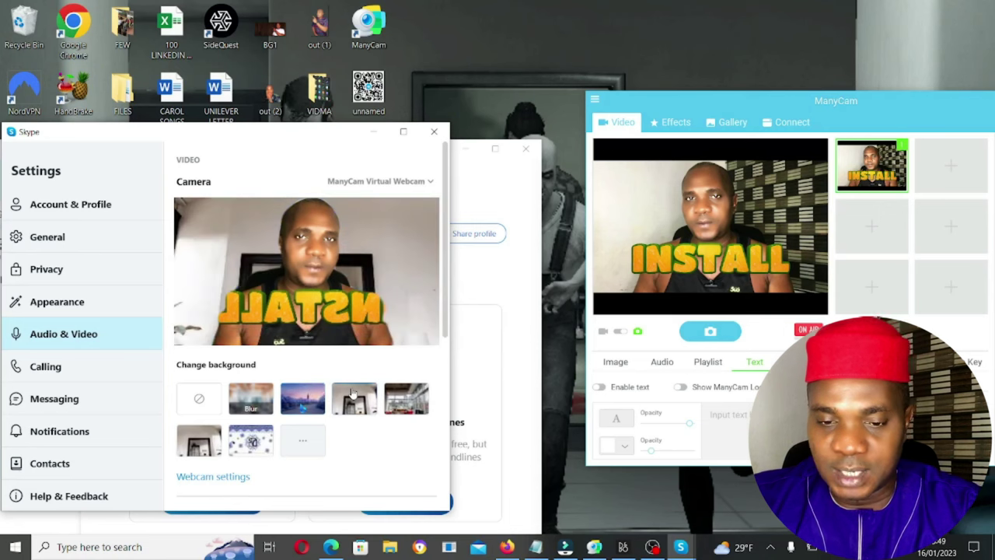
click(398, 399)
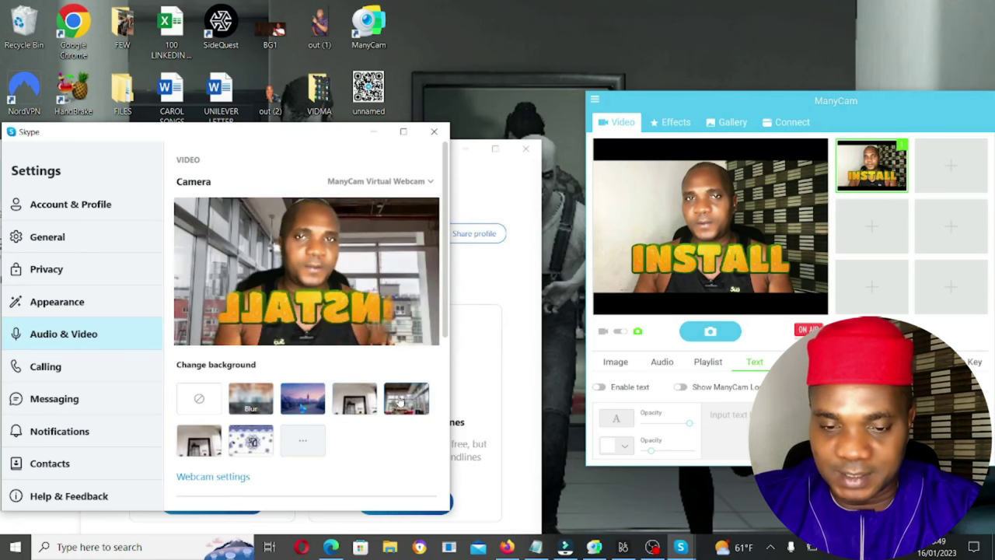
Step: Try Skype's second picture-frame room and blue snowflake pattern backgrounds, and set the video background back to none
click(197, 448)
click(251, 441)
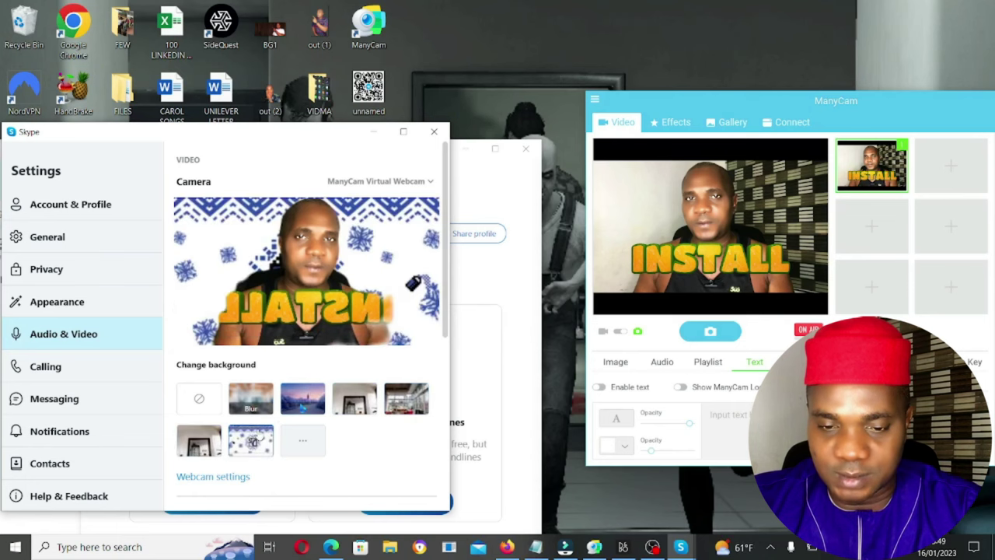
click(208, 407)
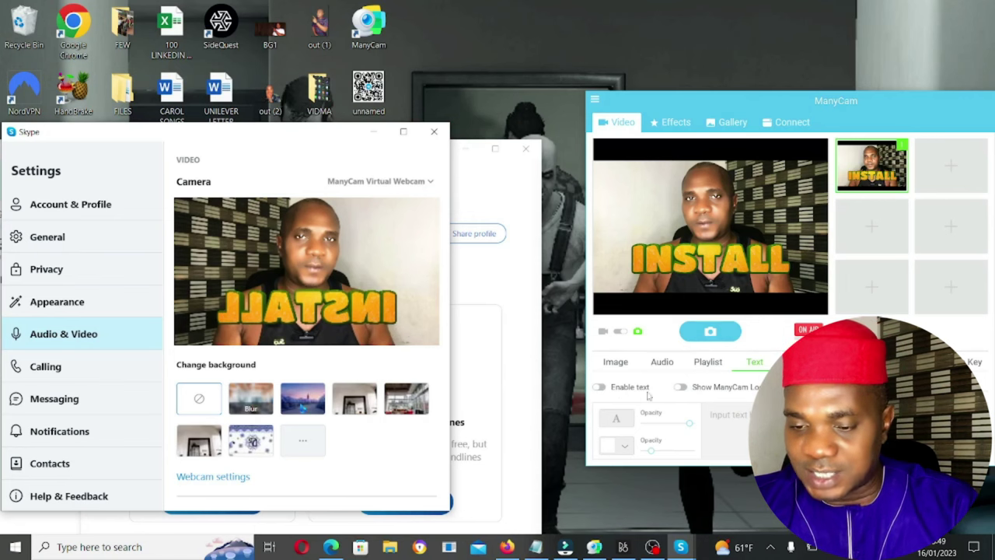
Step: Play the playlist video in ManyCam for a few seconds to compare both previews, and pause it
click(660, 363)
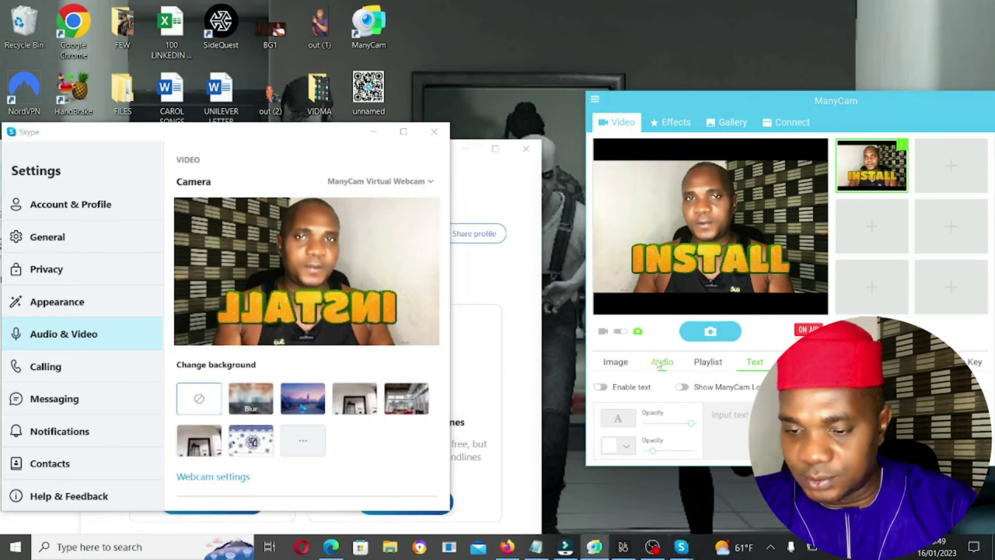
click(615, 362)
click(710, 363)
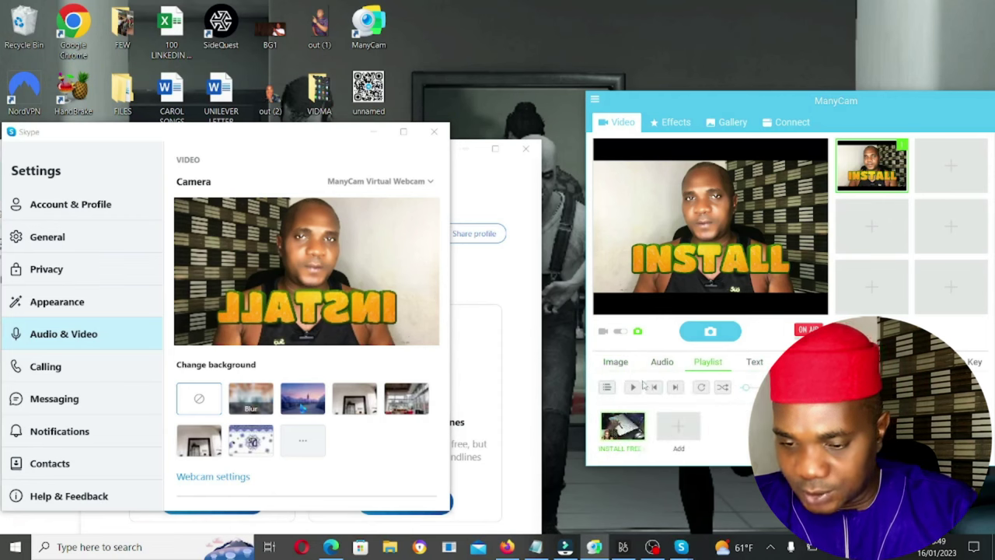
click(631, 386)
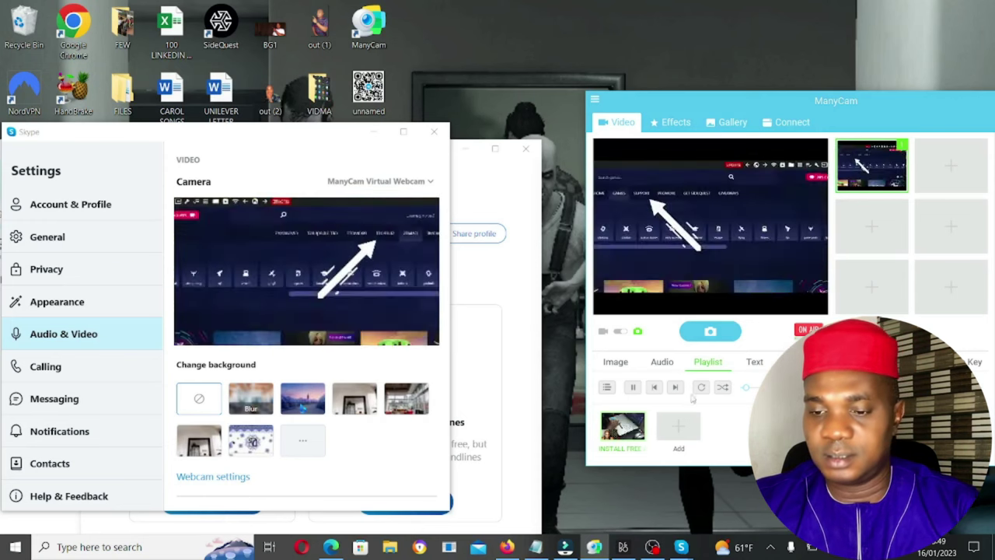
click(633, 387)
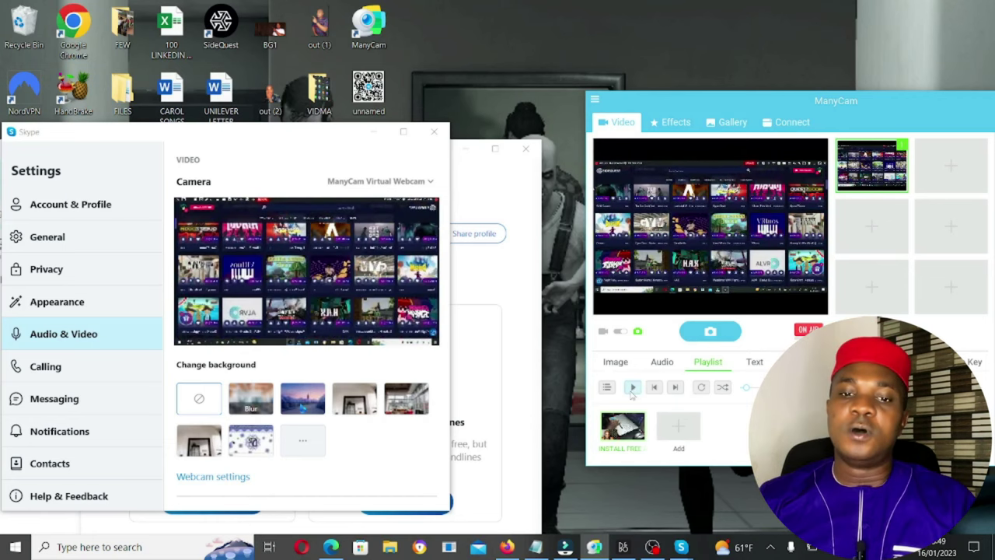